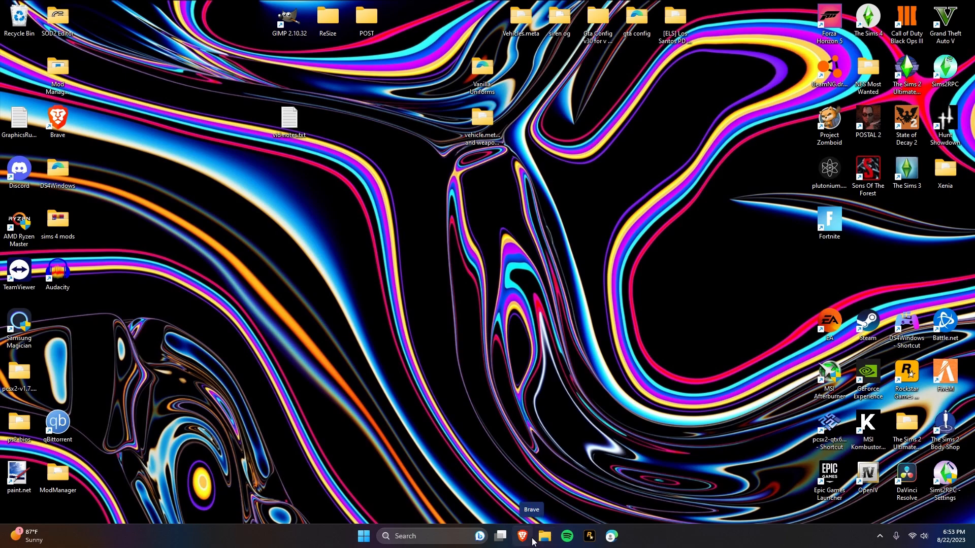
# Step: Open GeForce Experience and show its available driver updates
pyautogui.doubleClick(861, 370)
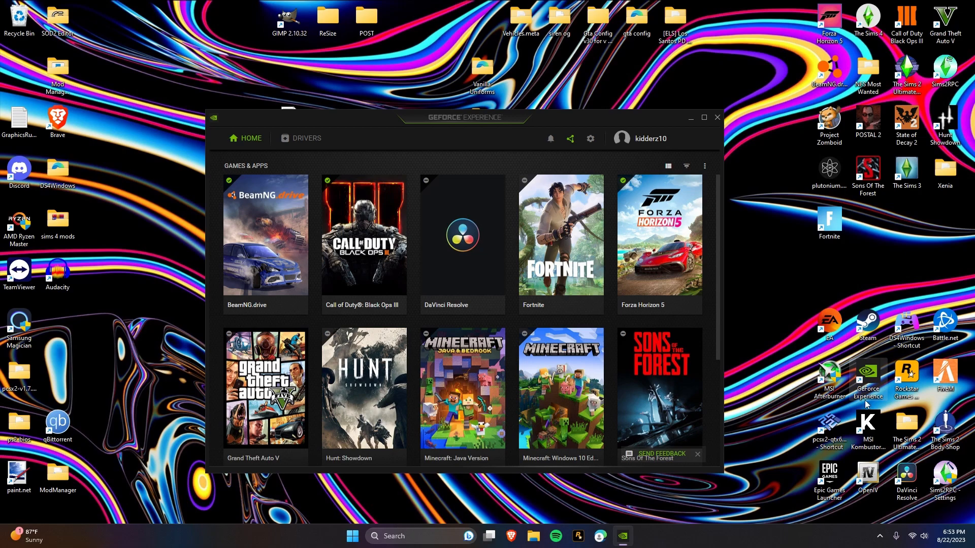
pyautogui.click(304, 137)
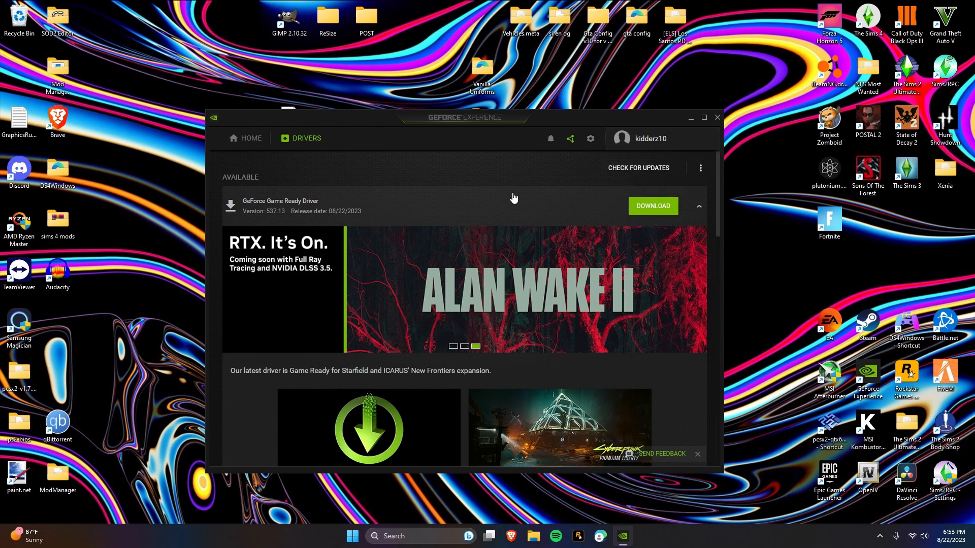
pyautogui.click(247, 138)
pyautogui.click(304, 138)
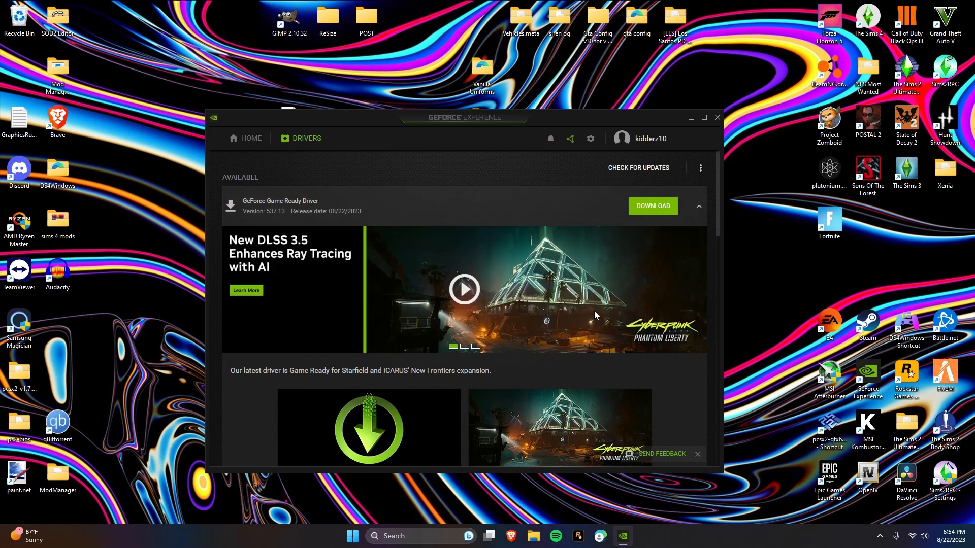
pyautogui.click(512, 536)
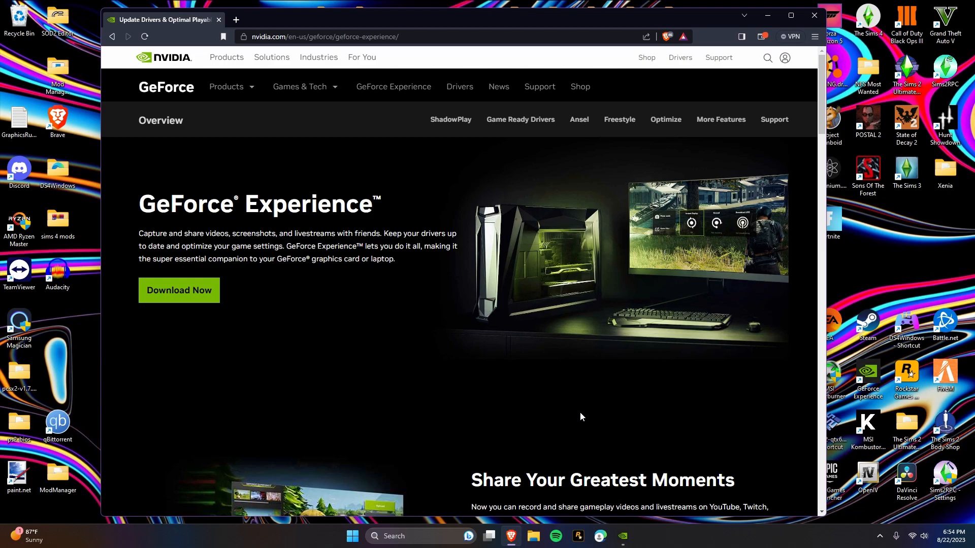
pyautogui.moveTo(401, 37); pyautogui.dragTo(247, 54)
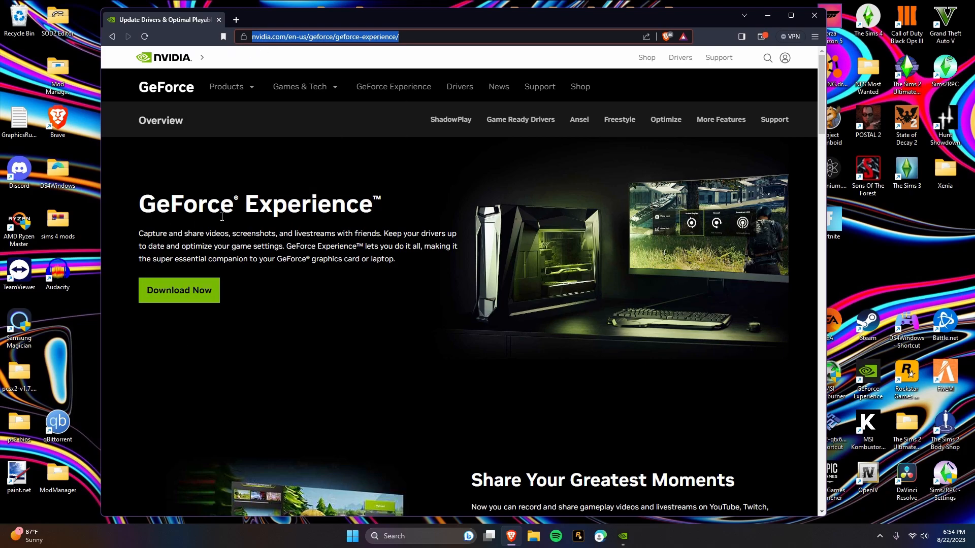
pyautogui.click(184, 285)
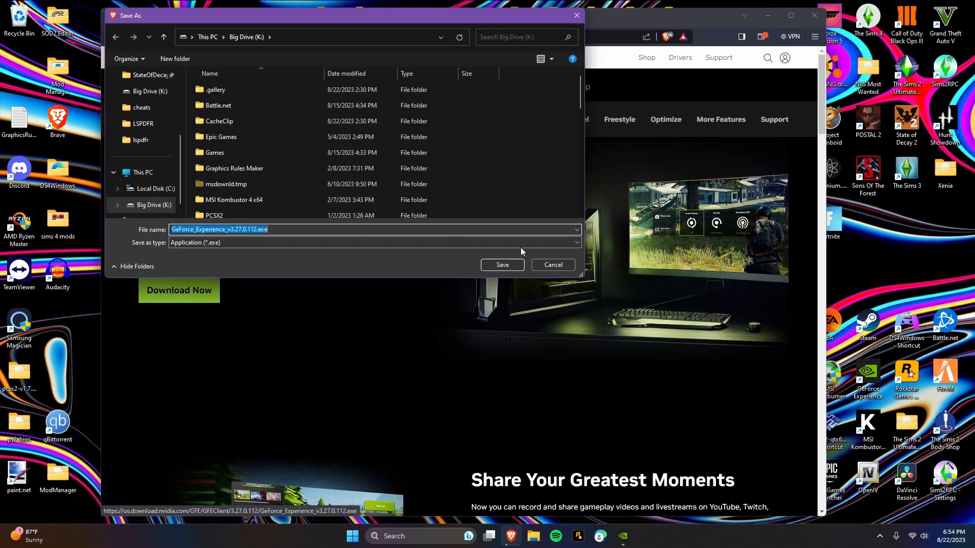
pyautogui.click(554, 268)
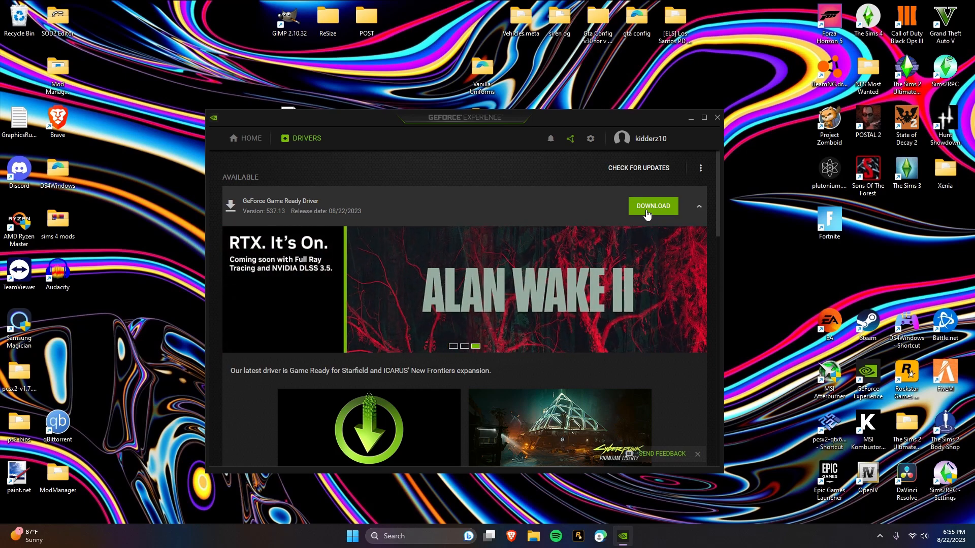
# Step: Download GeForce Game Ready Driver 537.13, install it as a custom clean installation, and close GeForce Experience
pyautogui.click(646, 212)
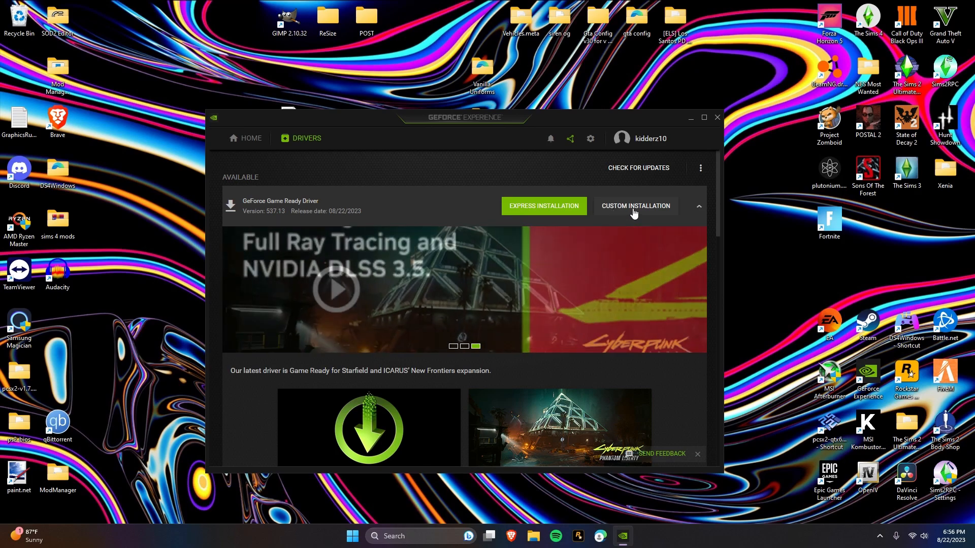
pyautogui.click(634, 213)
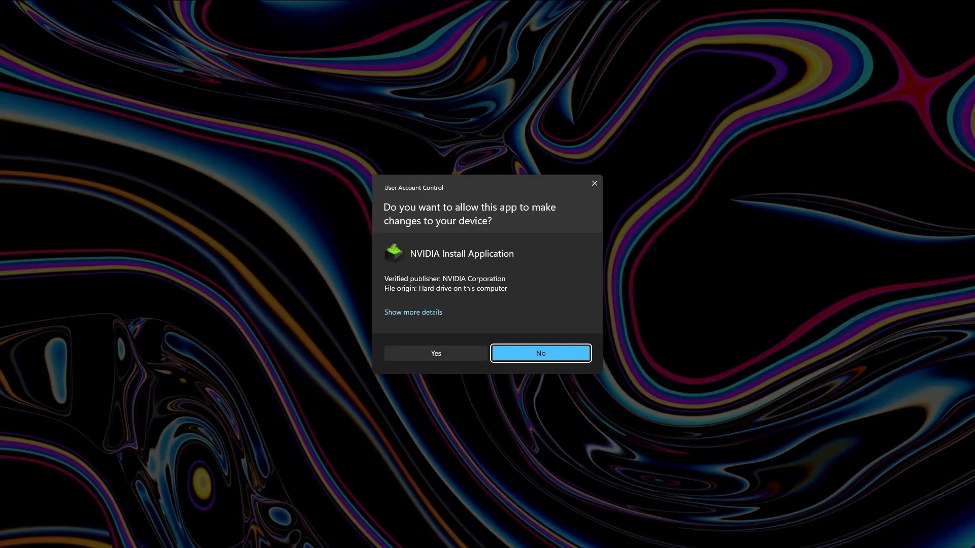
pyautogui.click(432, 356)
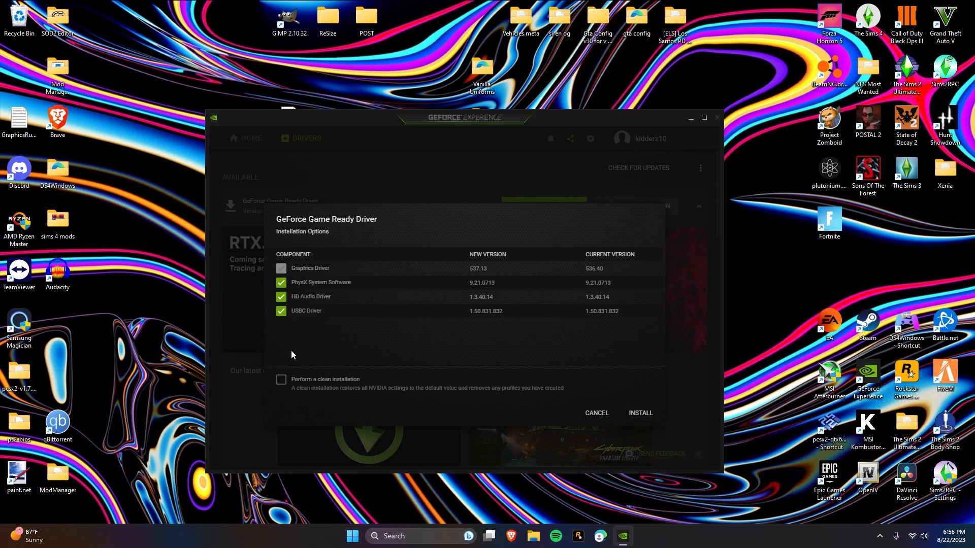
pyautogui.click(280, 380)
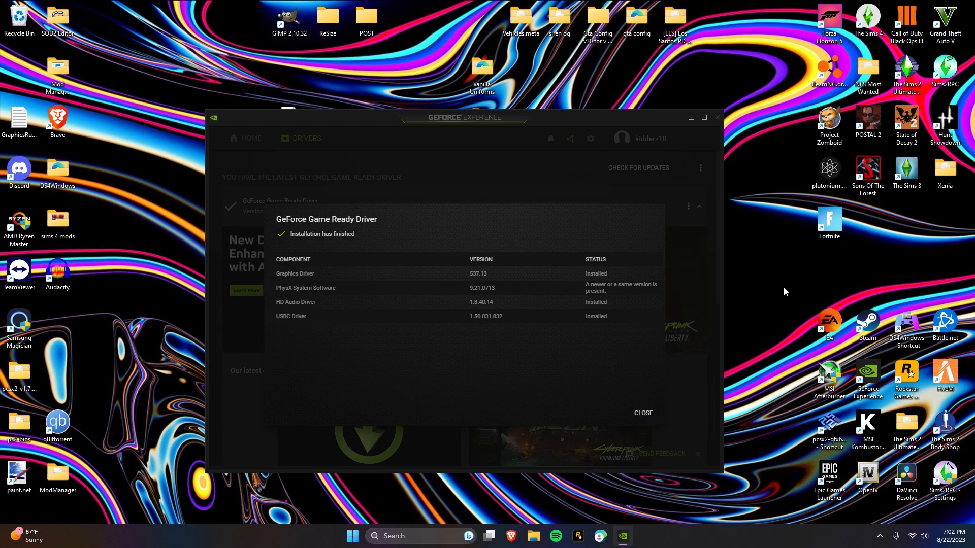
pyautogui.click(642, 413)
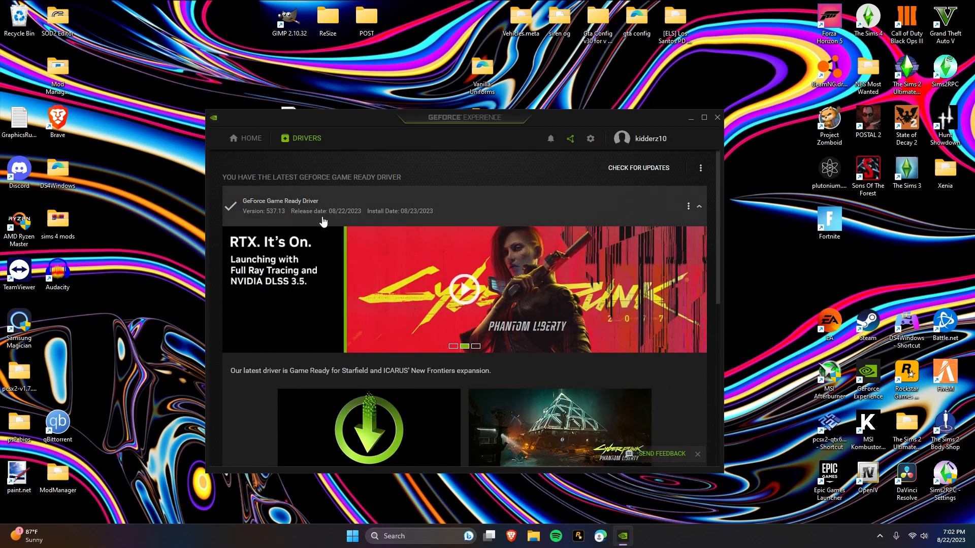
pyautogui.click(717, 118)
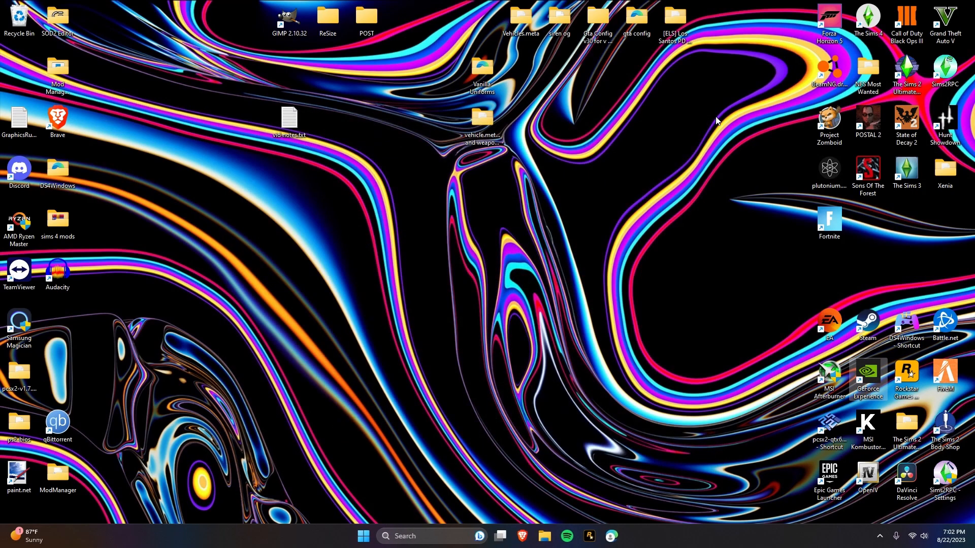
# Step: Open the NVIDIA Control Panel from the desktop
pyautogui.click(370, 536)
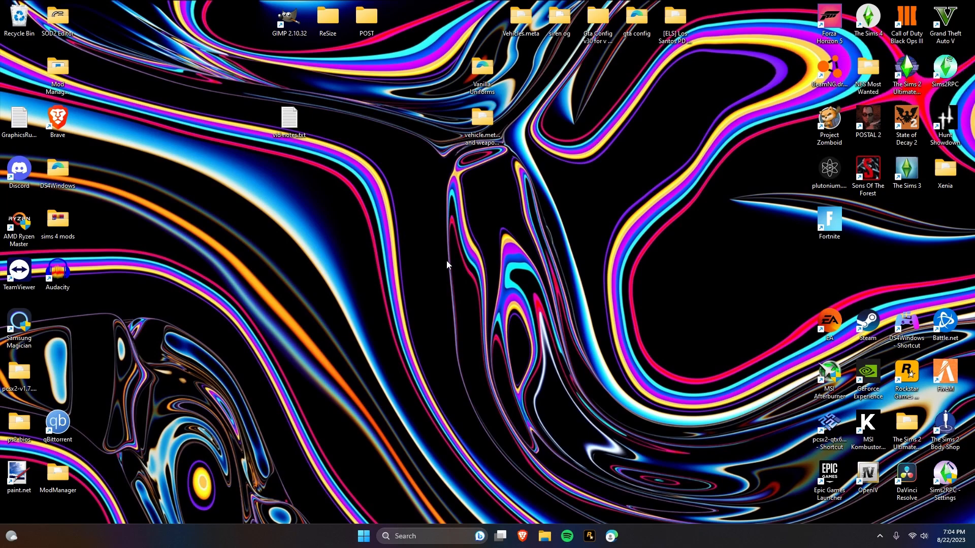
pyautogui.rightClick(447, 260)
pyautogui.click(498, 381)
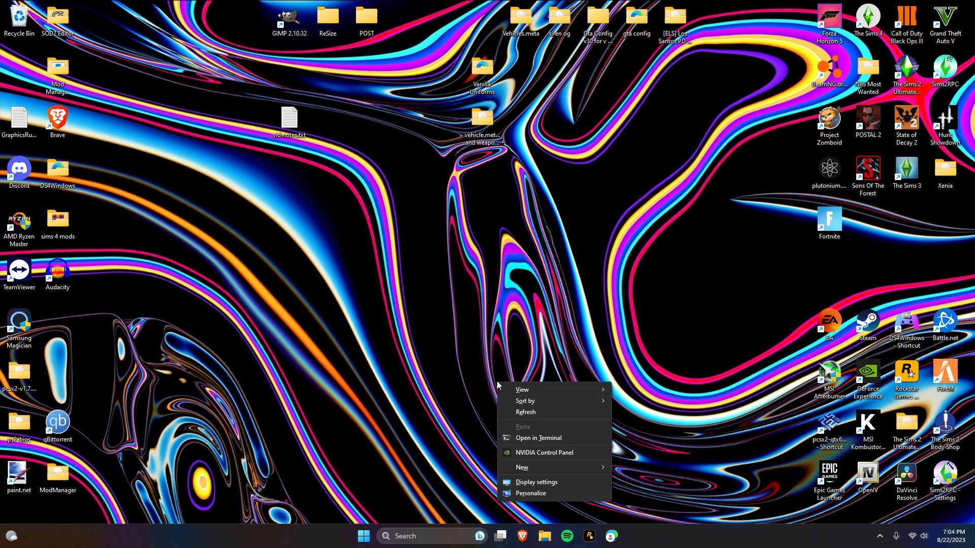
pyautogui.click(555, 454)
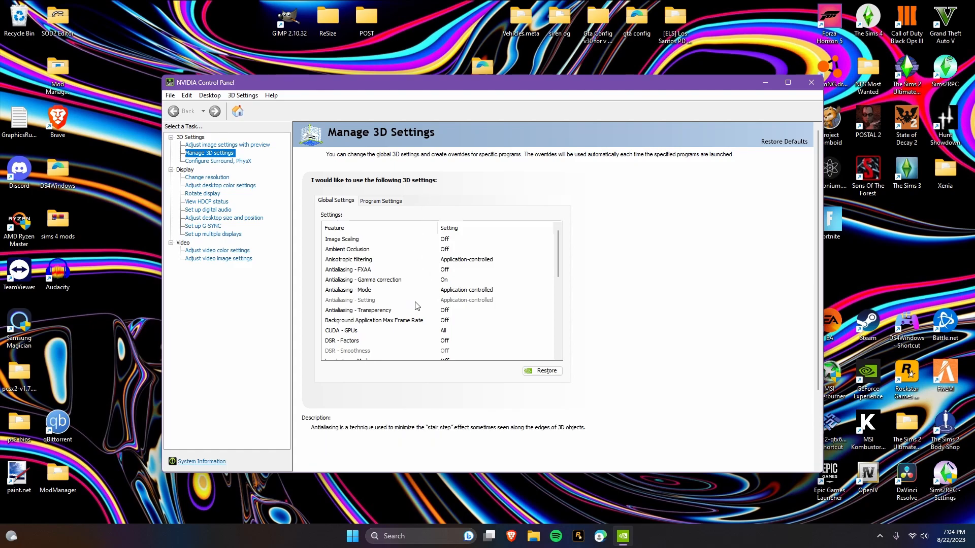
# Step: Set Low Latency Mode to On in the global 3D settings
pyautogui.scroll(-1, 439, 295)
pyautogui.click(448, 333)
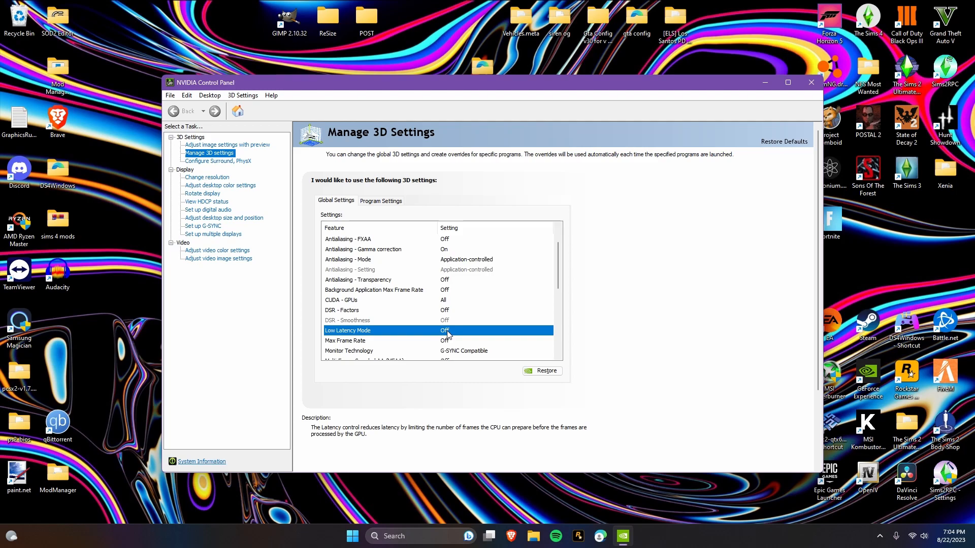
pyautogui.click(448, 332)
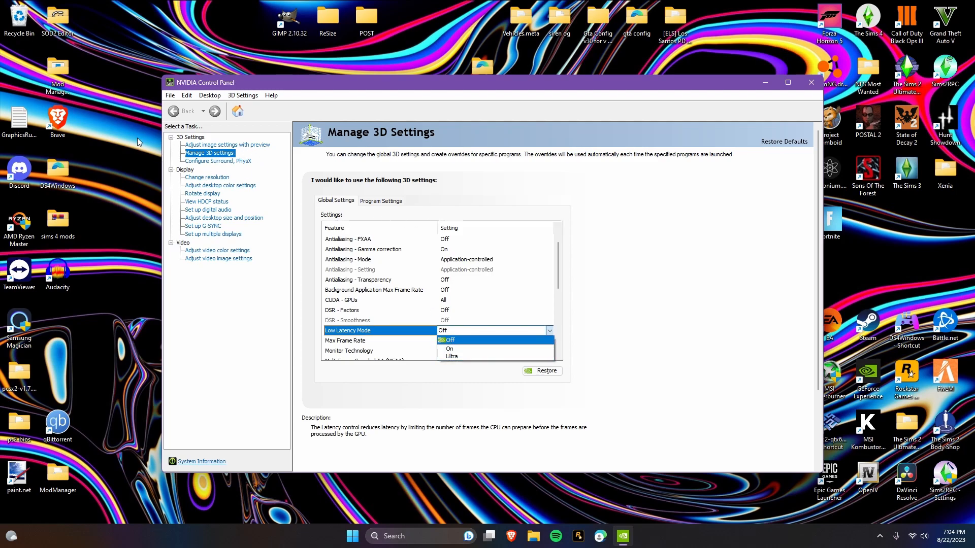
pyautogui.press('Down')
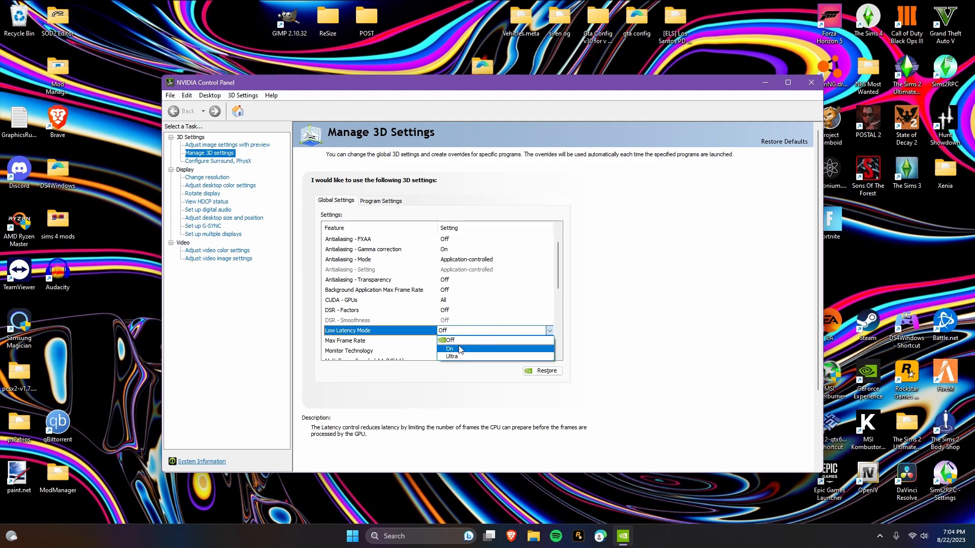
pyautogui.press('Return')
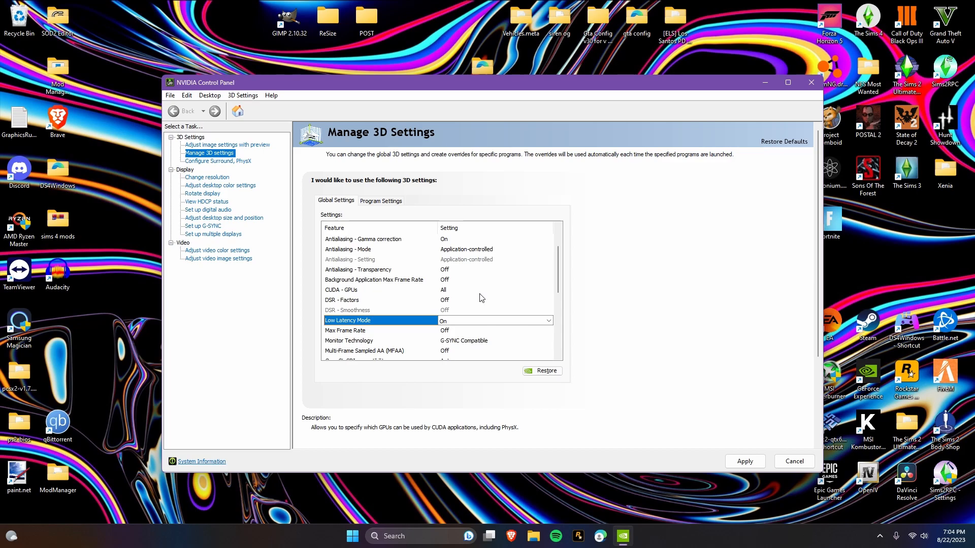
# Step: Set the global Power management mode to Adaptive
pyautogui.scroll(-2, 482, 298)
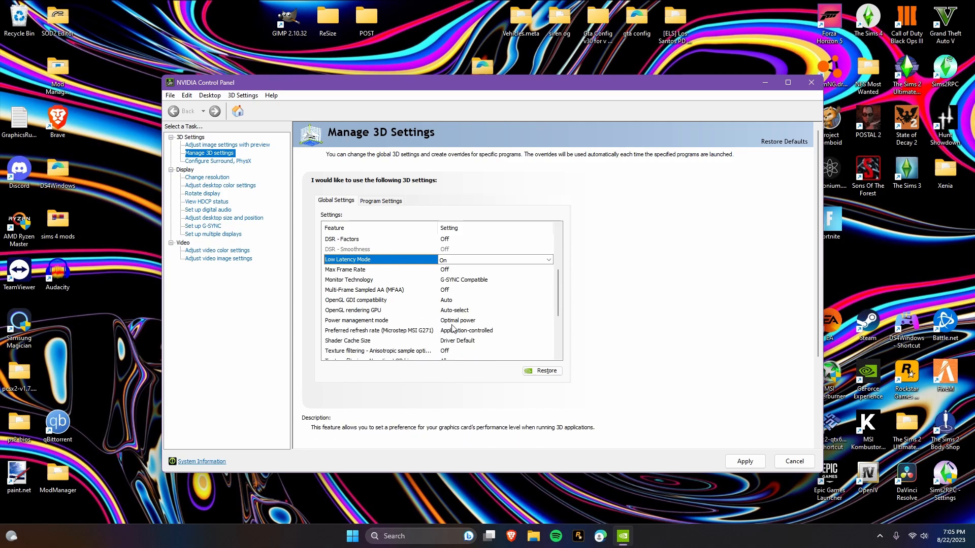
pyautogui.click(455, 321)
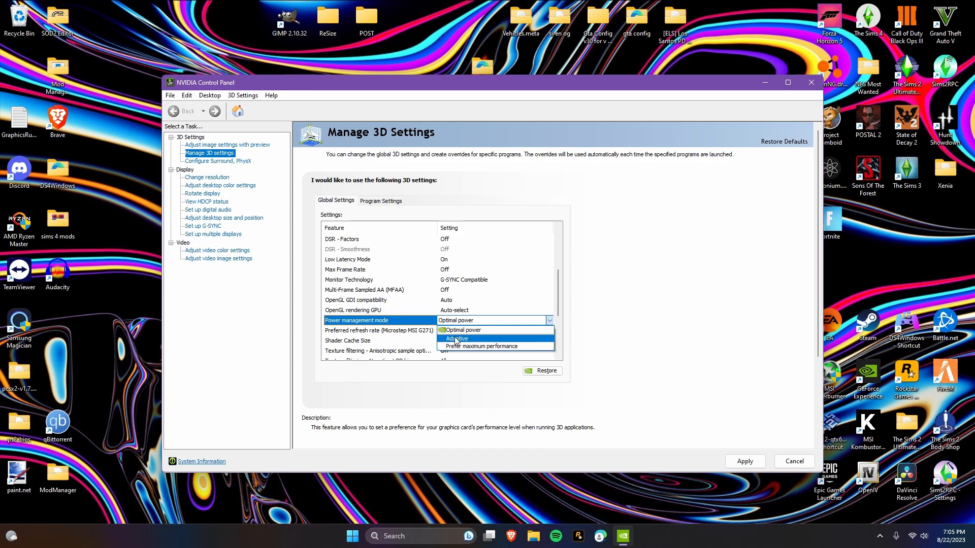
pyautogui.click(457, 339)
# Step: Set the global Shader Cache Size to Unlimited
pyautogui.scroll(4, 457, 342)
pyautogui.scroll(-3, 455, 341)
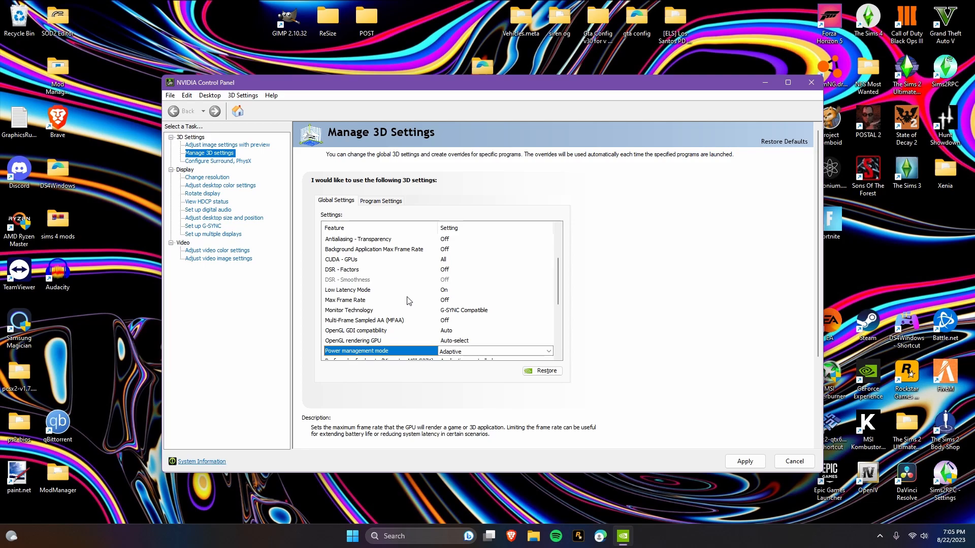
pyautogui.scroll(-1, 407, 301)
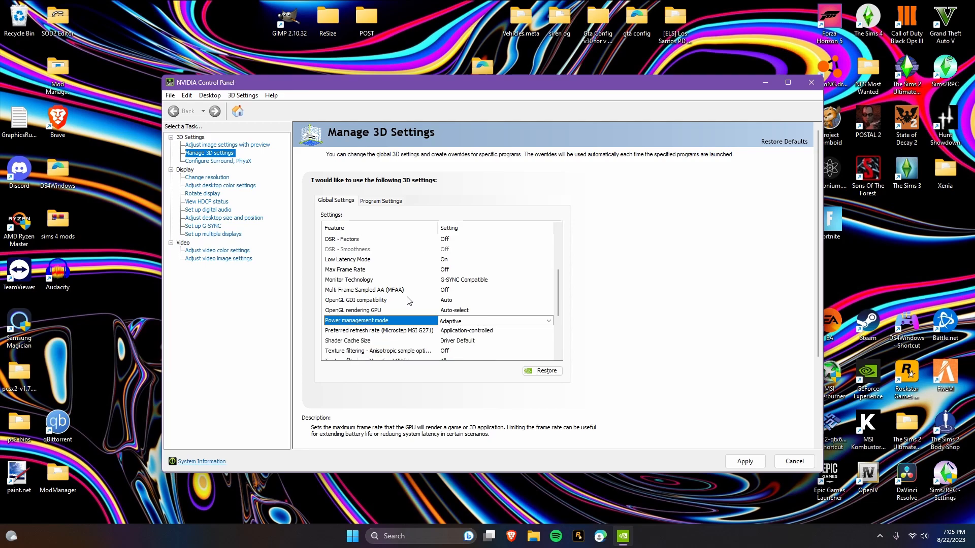
pyautogui.scroll(-1, 407, 300)
pyautogui.click(445, 313)
pyautogui.click(445, 313)
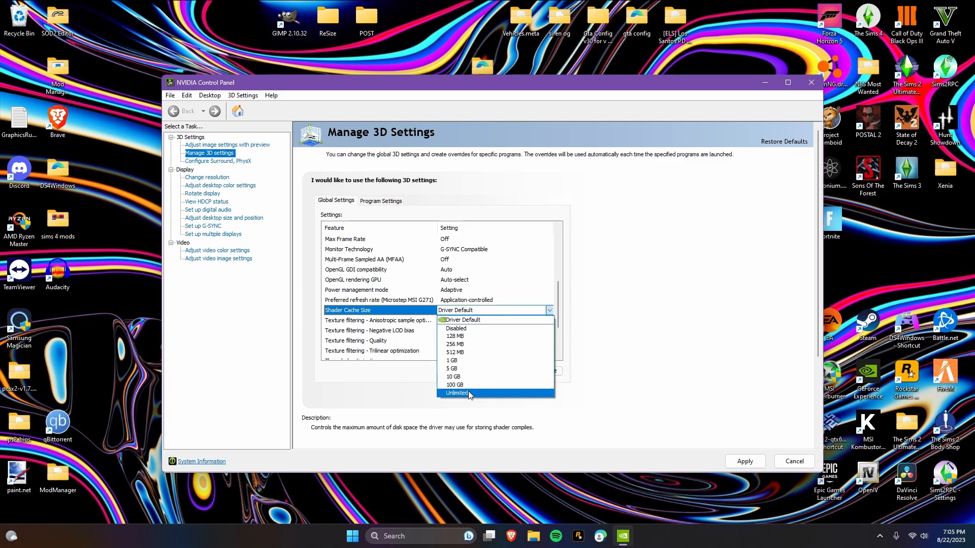
pyautogui.click(468, 393)
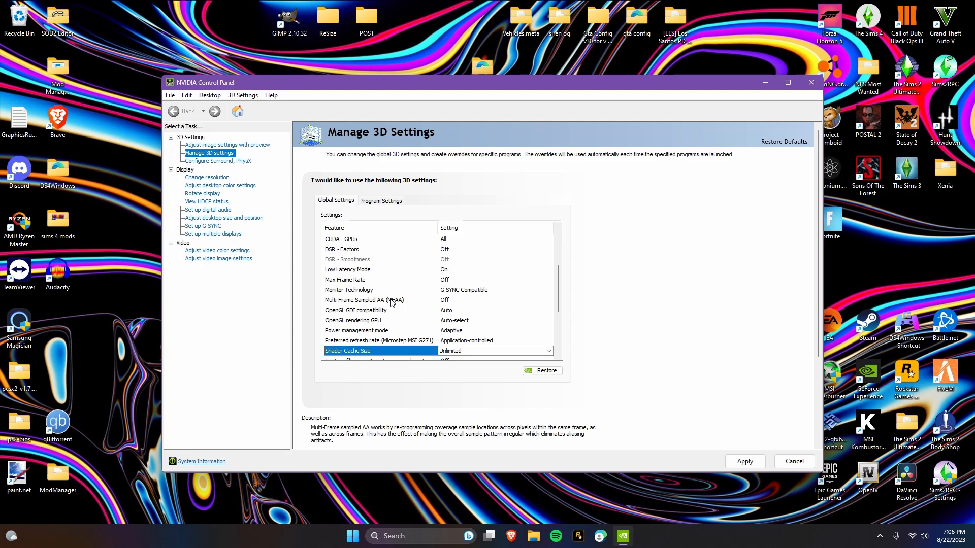
pyautogui.click(452, 351)
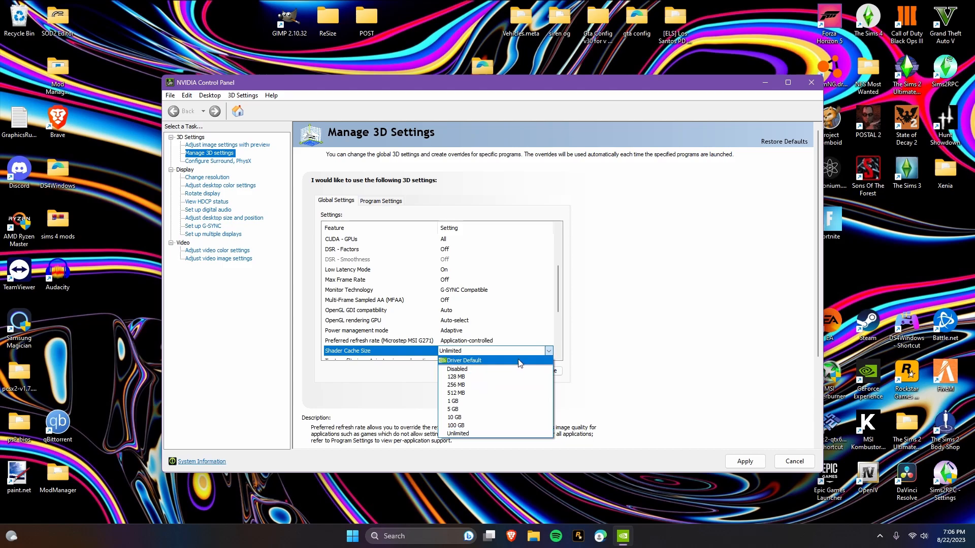
pyautogui.click(548, 353)
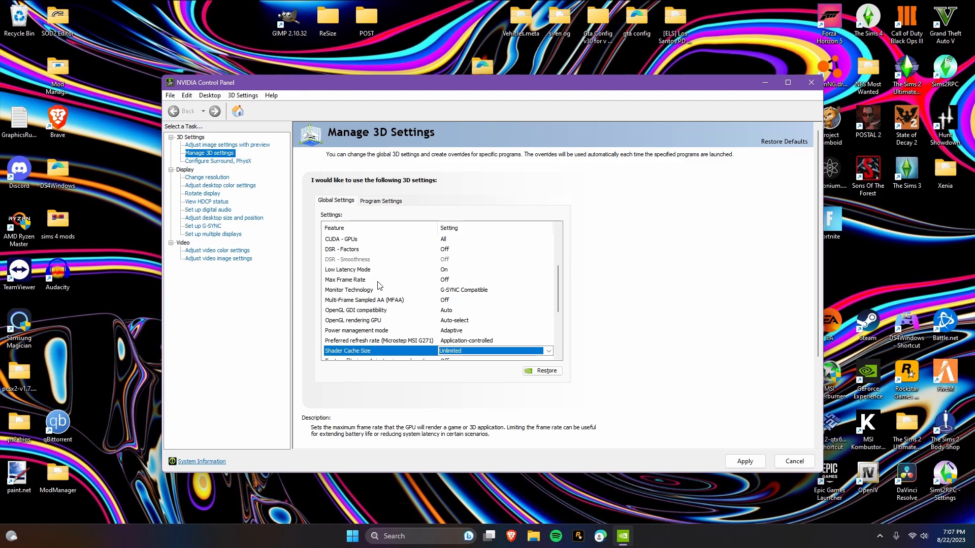
# Step: Set the global Texture filtering - Quality option to Performance
pyautogui.scroll(-1, 468, 351)
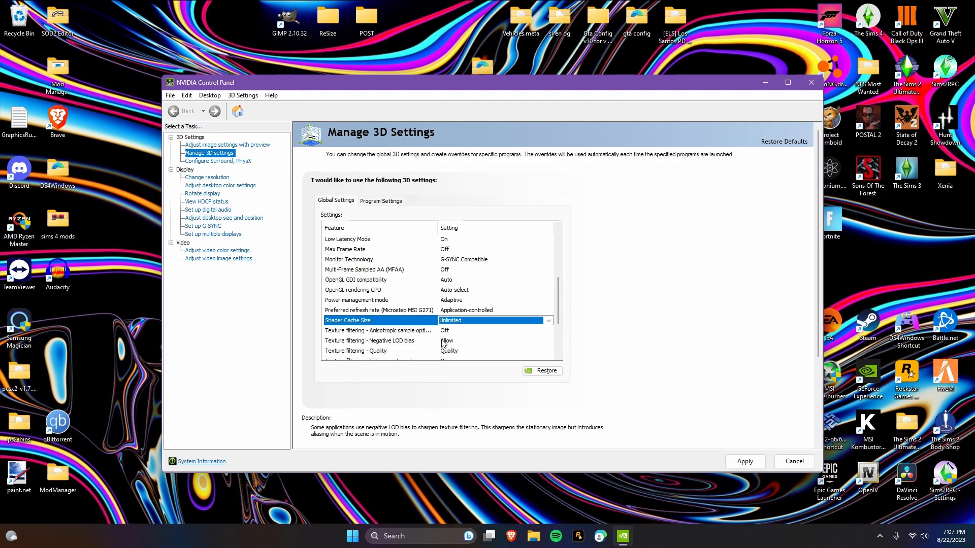
pyautogui.scroll(-1, 491, 324)
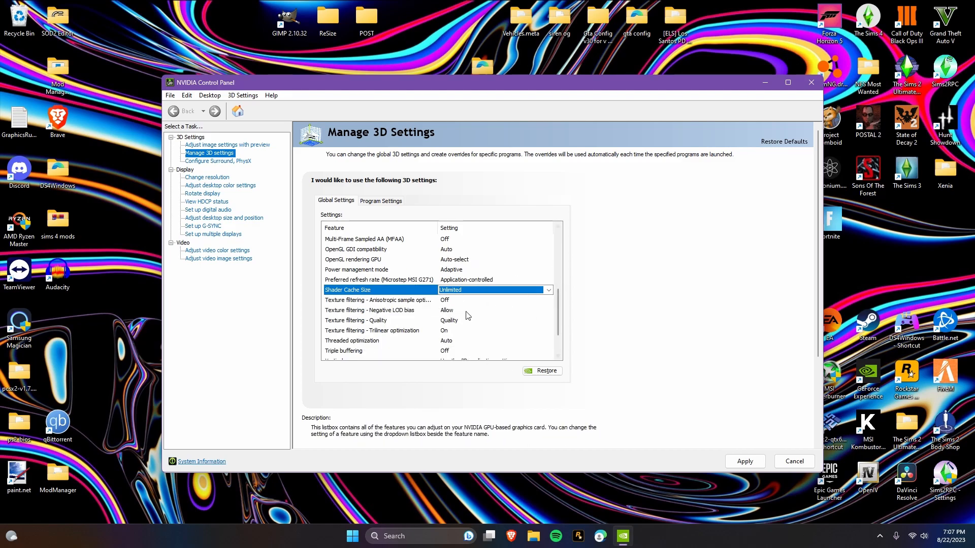
pyautogui.click(448, 325)
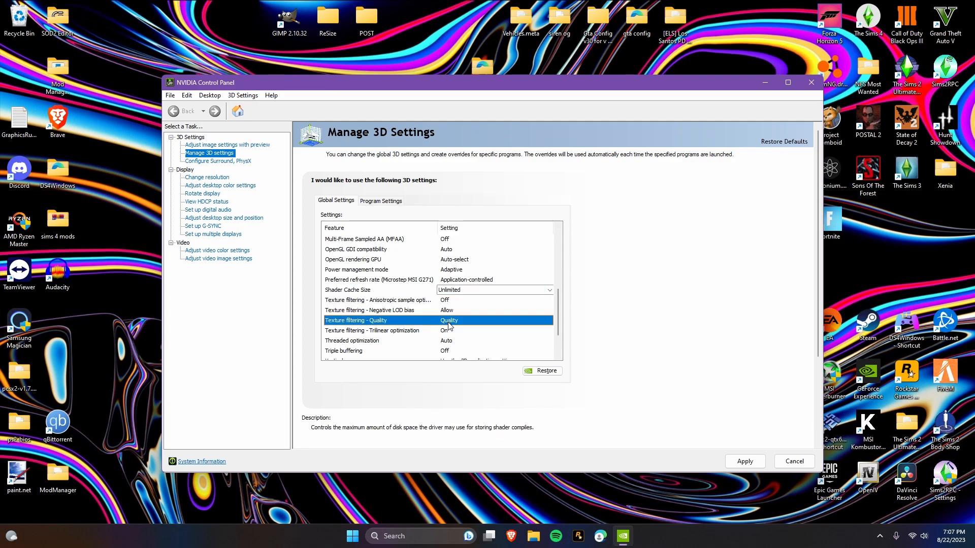
pyautogui.click(448, 326)
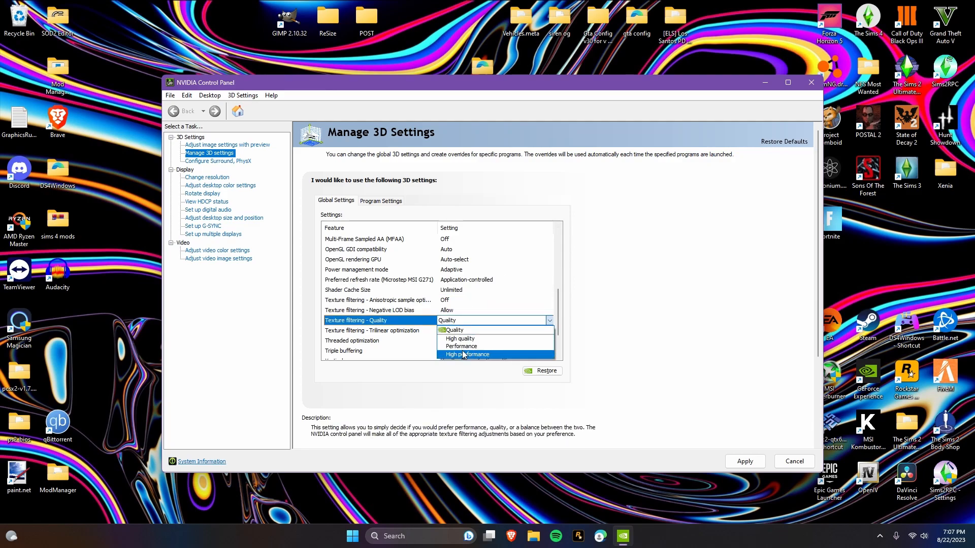
pyautogui.click(461, 346)
pyautogui.scroll(5, 415, 294)
pyautogui.scroll(-4, 415, 297)
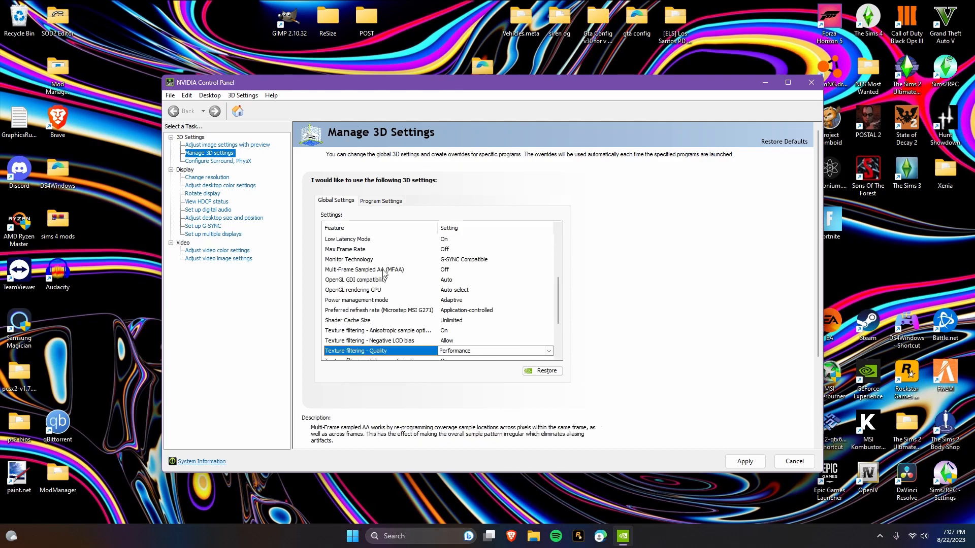
pyautogui.scroll(-1, 416, 274)
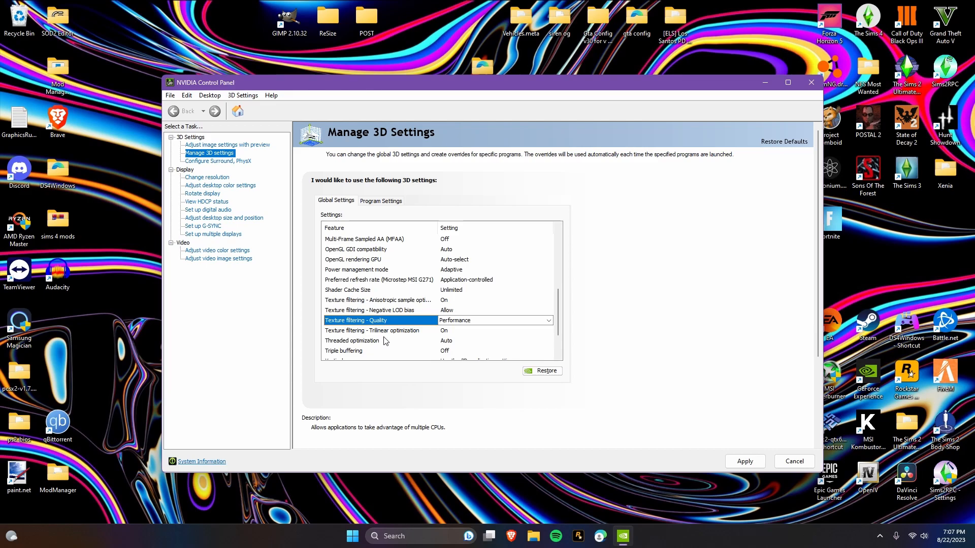
pyautogui.scroll(-1, 384, 340)
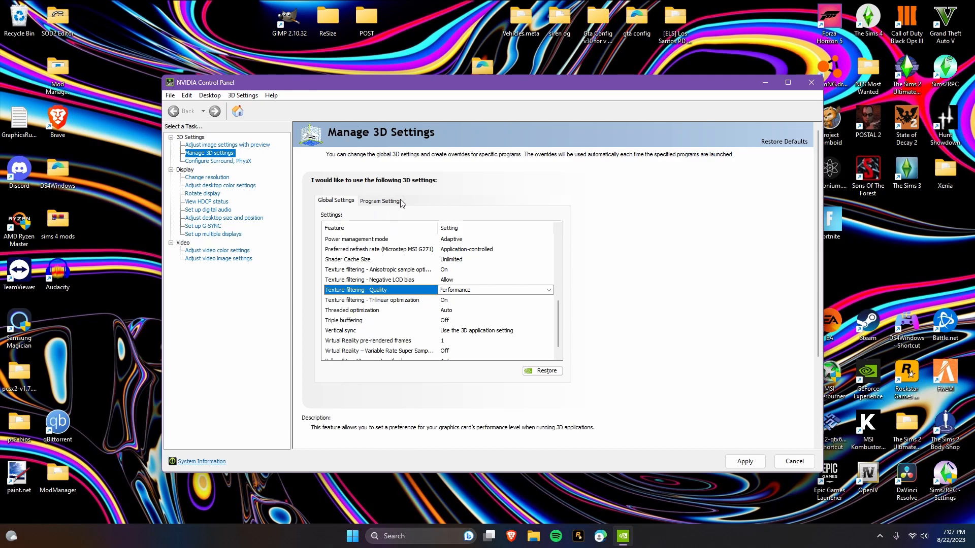
# Step: Enable the 1.78x and 4.00x legacy scaling options under DSR - Factors in the global 3D settings
pyautogui.scroll(-1, 445, 341)
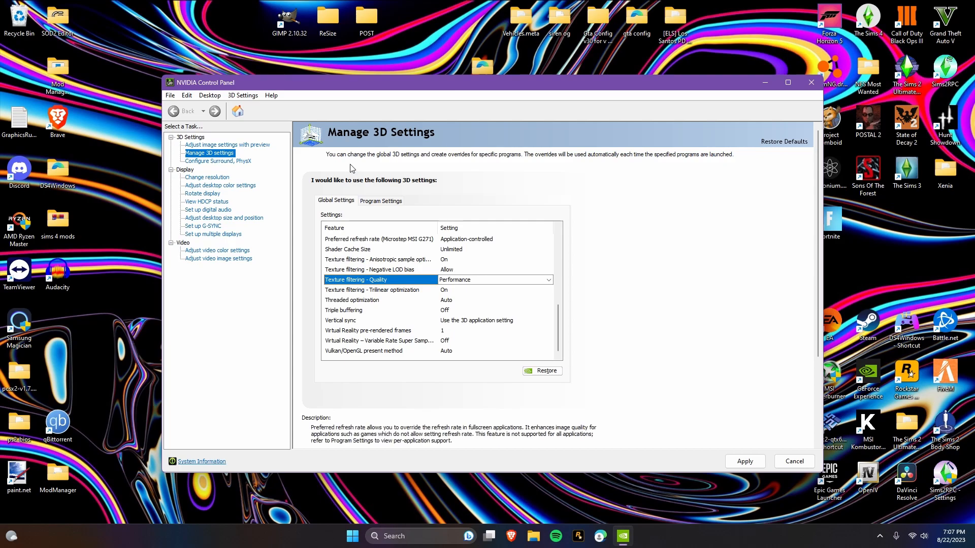
pyautogui.scroll(4, 445, 284)
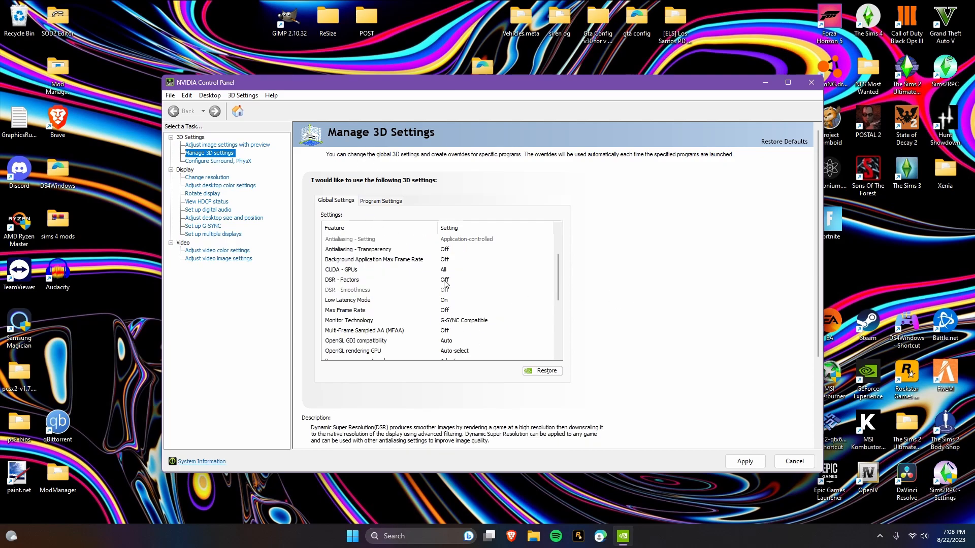
pyautogui.click(444, 279)
pyautogui.click(444, 279)
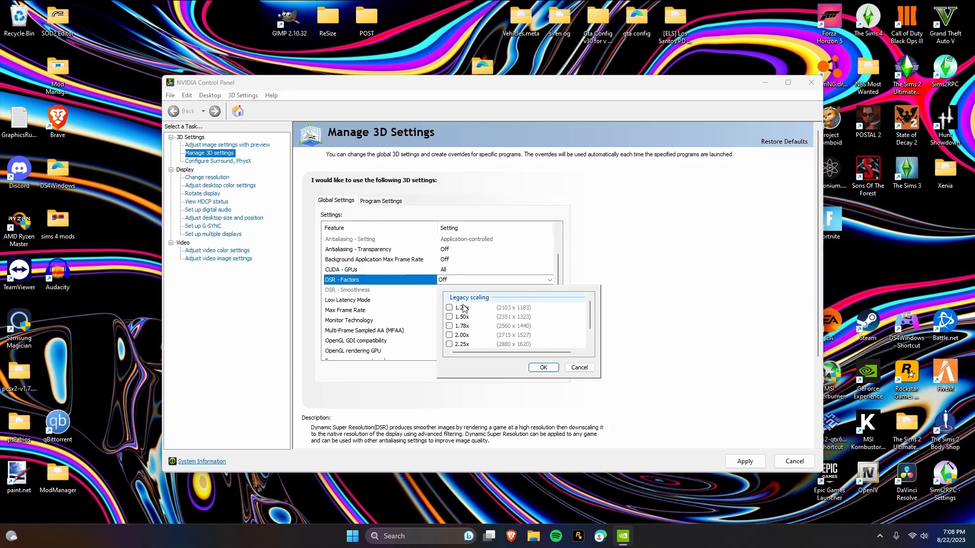
pyautogui.click(449, 326)
pyautogui.scroll(-1, 538, 333)
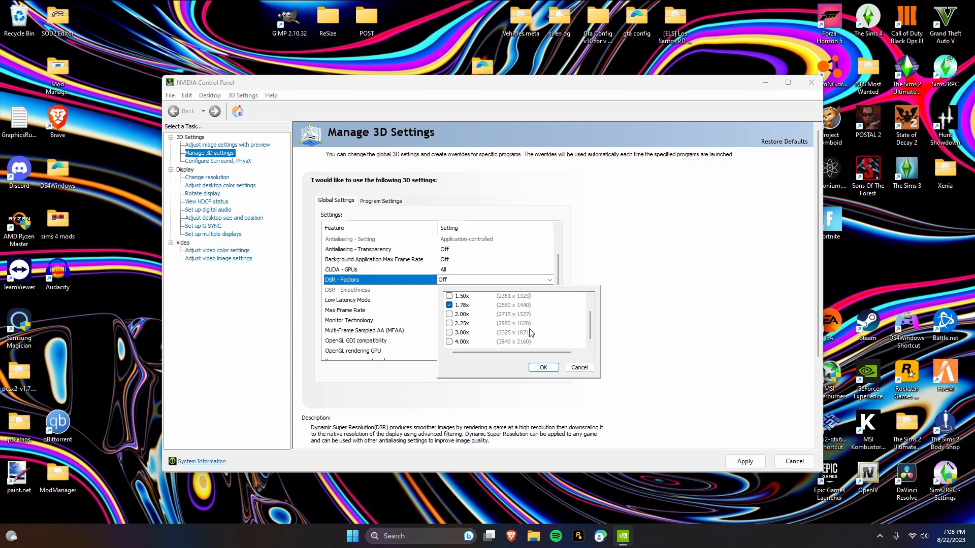
pyautogui.click(449, 341)
pyautogui.click(543, 367)
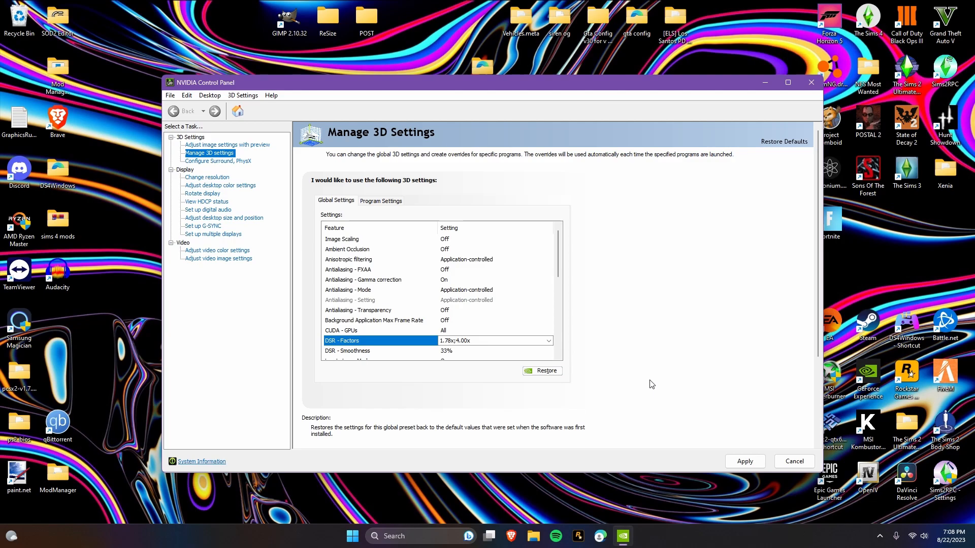
# Step: Review the DSR - Factors options and apply the global 3D settings
pyautogui.click(549, 341)
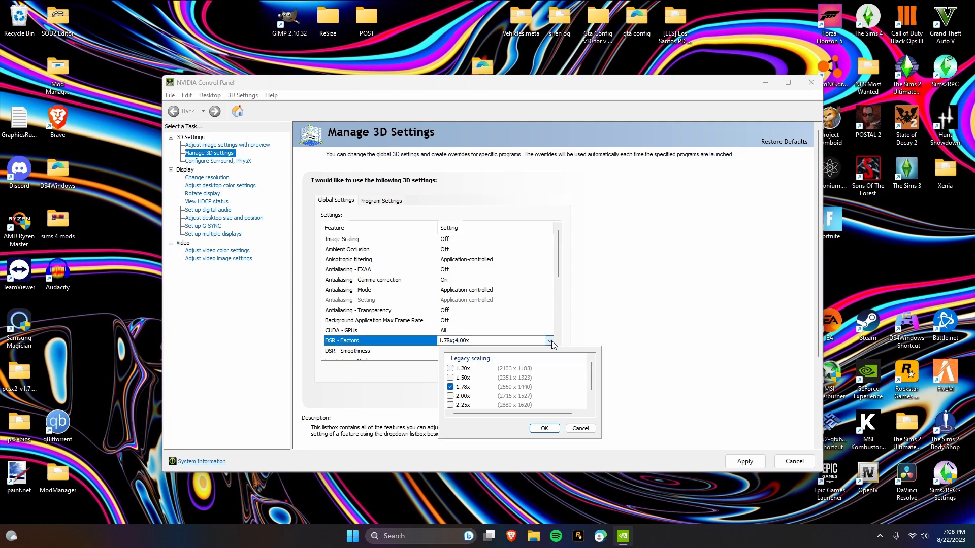
pyautogui.click(551, 342)
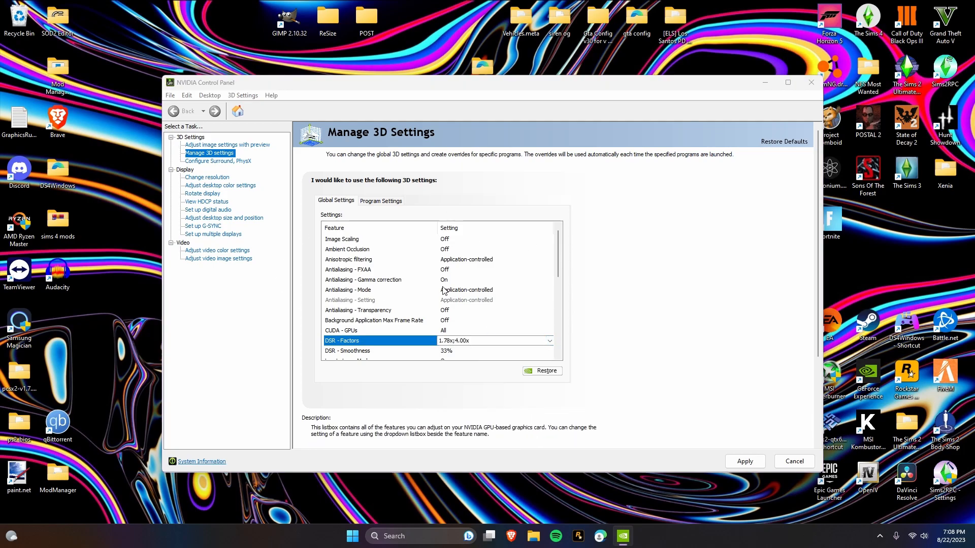
pyautogui.click(549, 341)
pyautogui.click(549, 341)
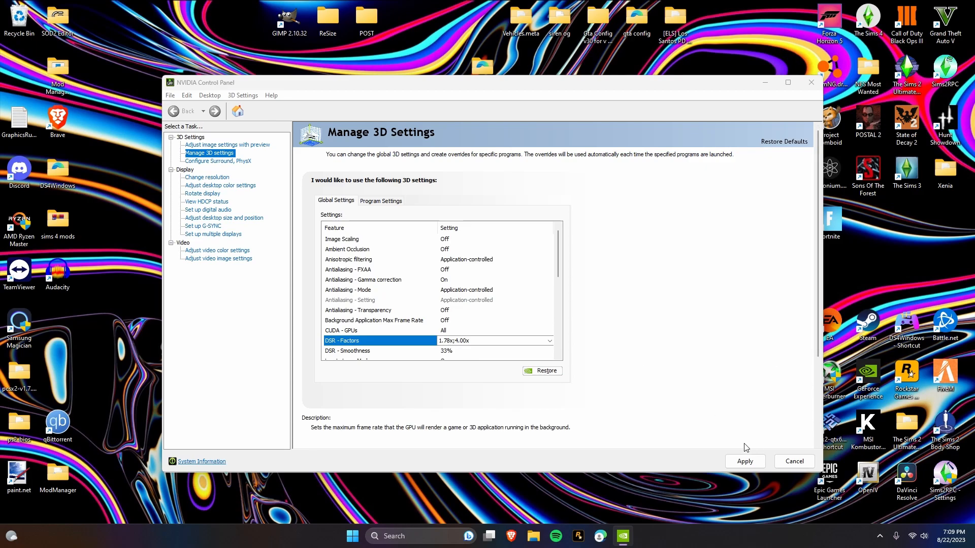
pyautogui.click(748, 463)
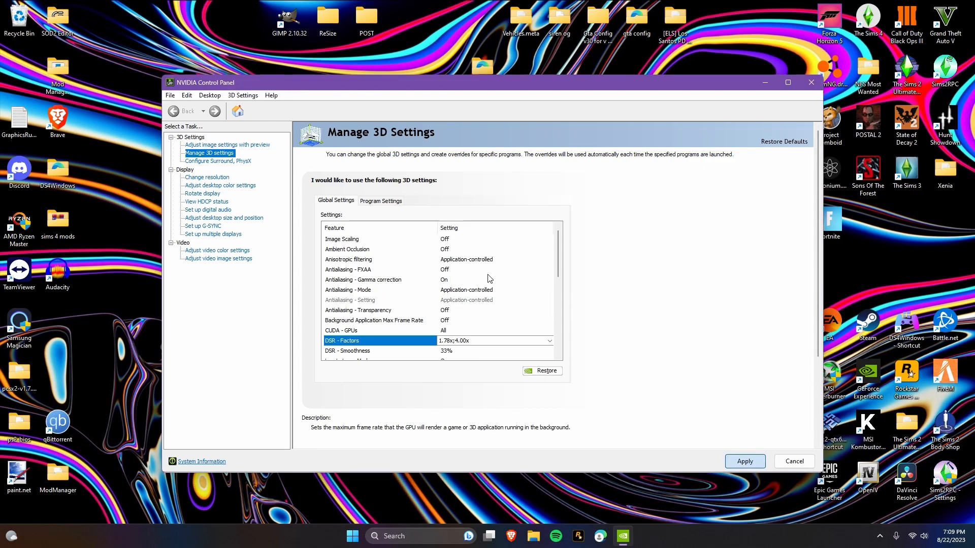
# Step: In the image settings with preview, try the Quality and Performance emphasis, then apply the custom preference set to Balanced
pyautogui.click(228, 146)
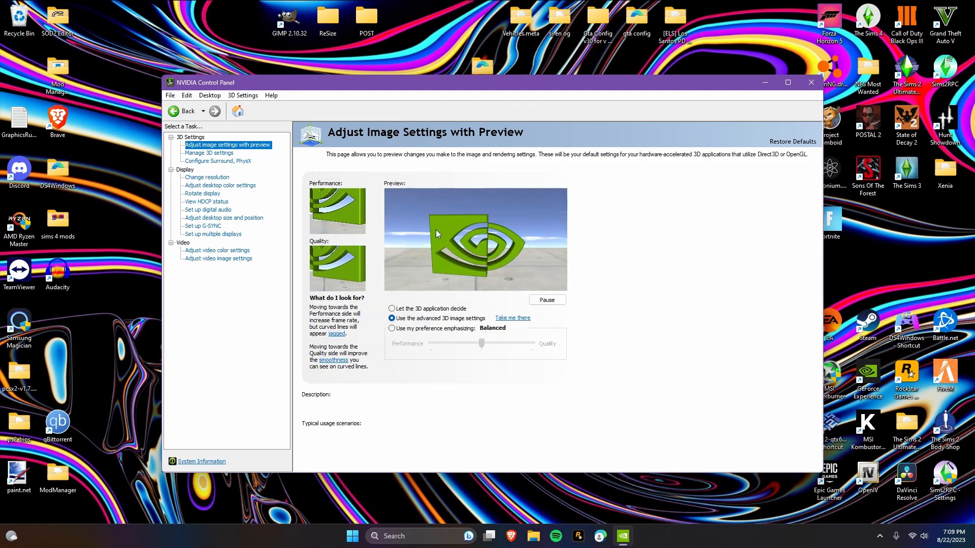
pyautogui.click(392, 328)
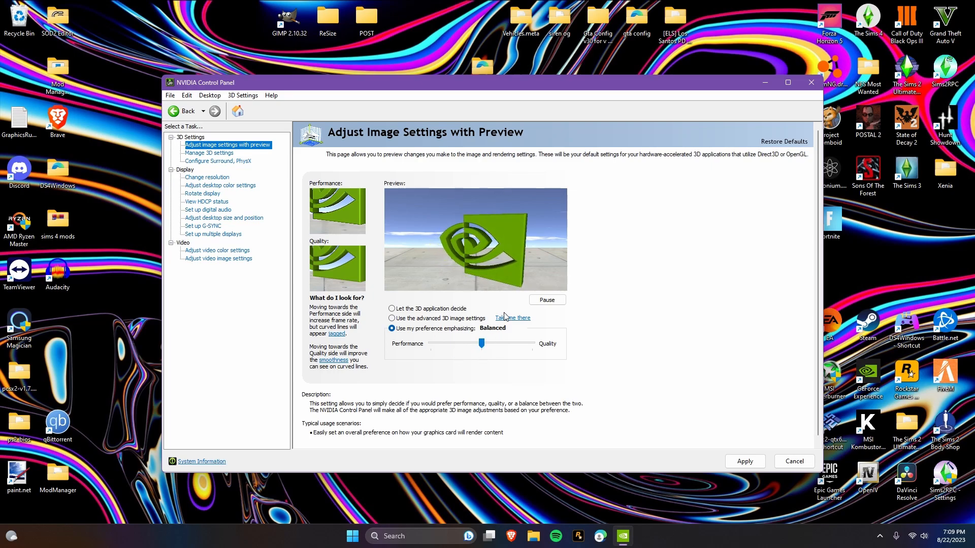
pyautogui.moveTo(481, 344); pyautogui.dragTo(532, 344)
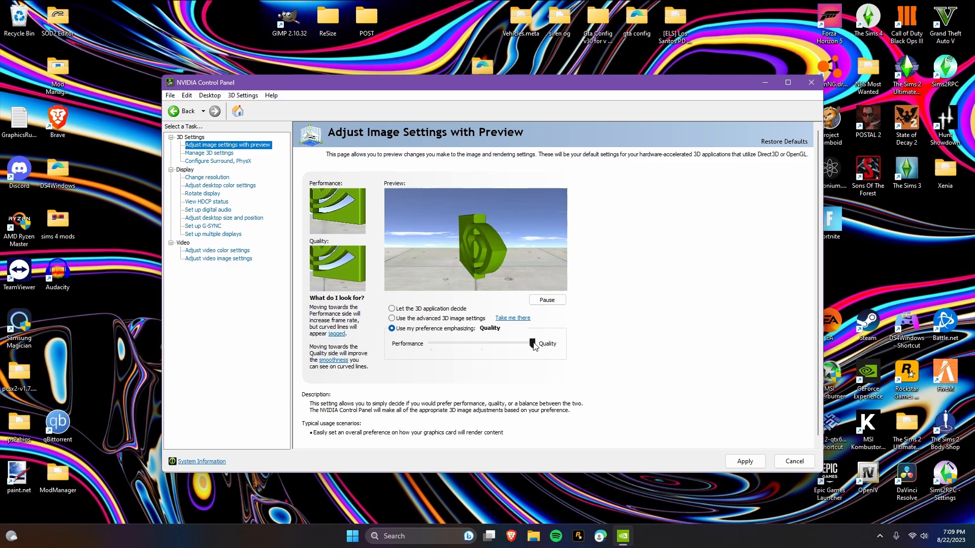
pyautogui.moveTo(531, 343); pyautogui.dragTo(481, 344)
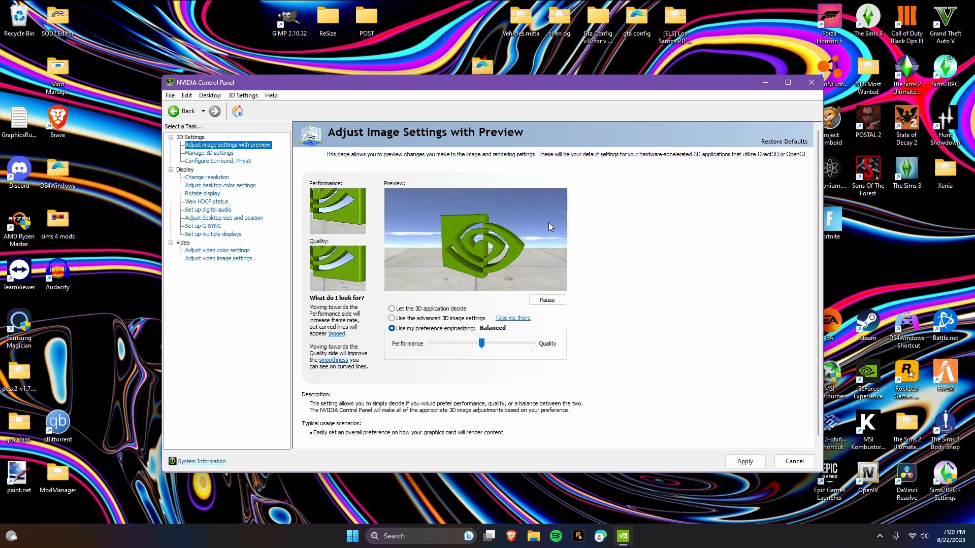
pyautogui.moveTo(482, 343); pyautogui.dragTo(430, 343)
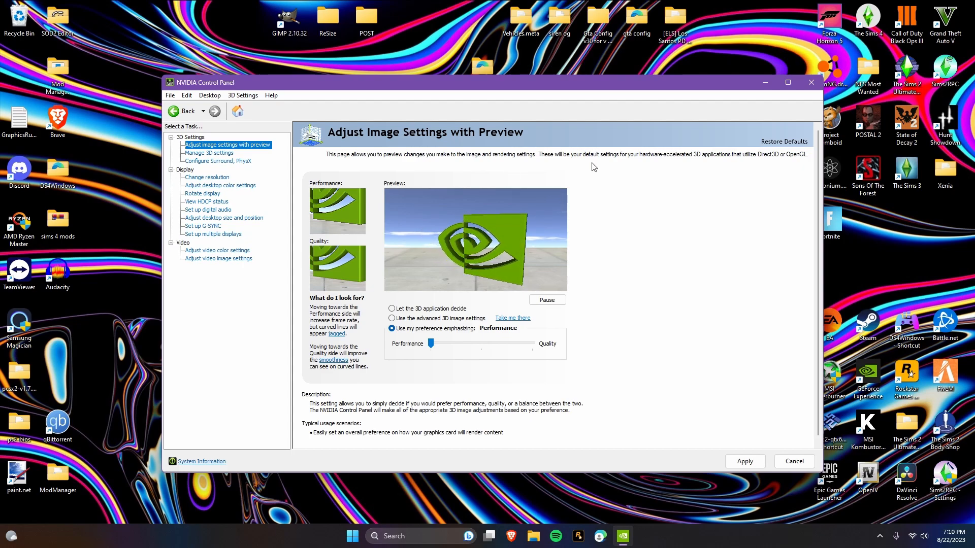
pyautogui.moveTo(430, 344); pyautogui.dragTo(481, 344)
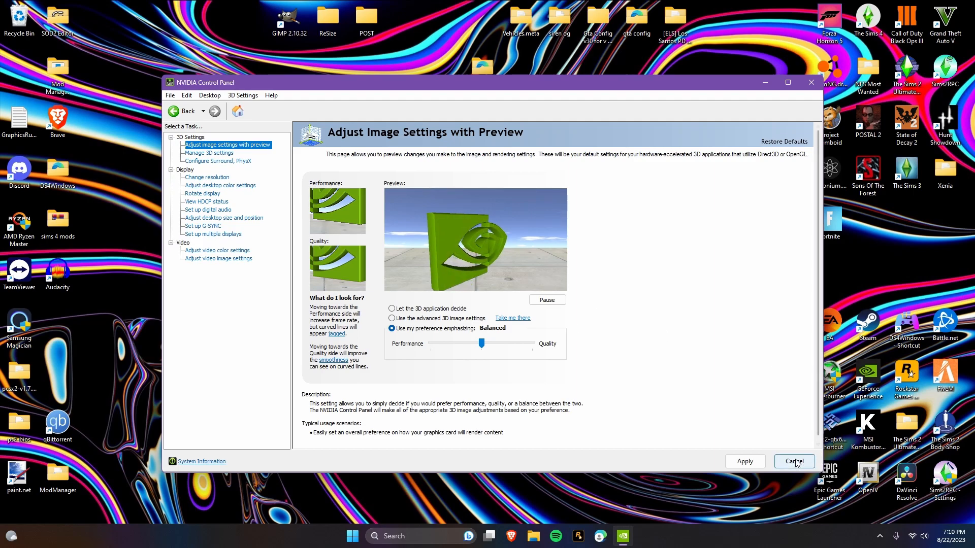
pyautogui.click(745, 461)
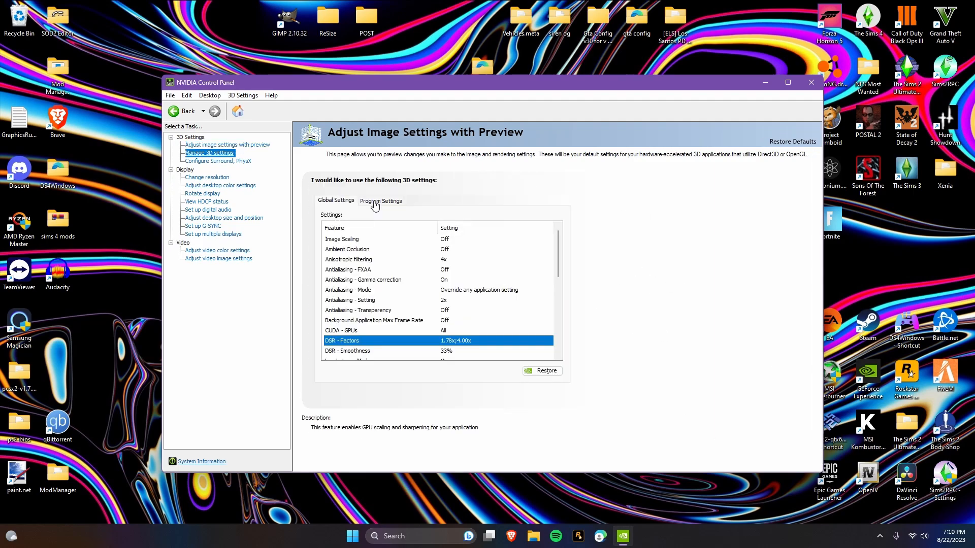
# Step: In the program-specific settings for Fortnite, set Anisotropic filtering to Application-controlled
pyautogui.click(374, 200)
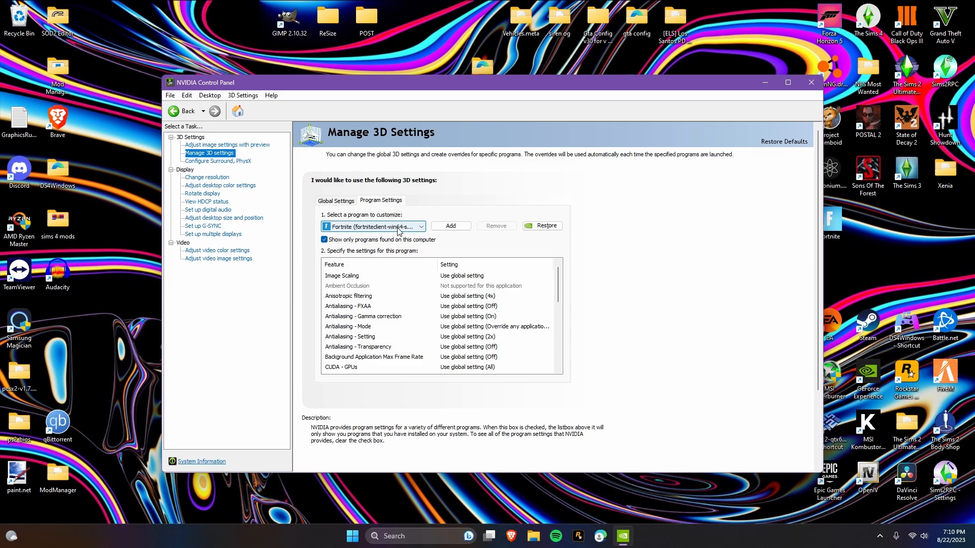
pyautogui.scroll(-1, 447, 310)
pyautogui.scroll(1, 446, 310)
pyautogui.click(463, 296)
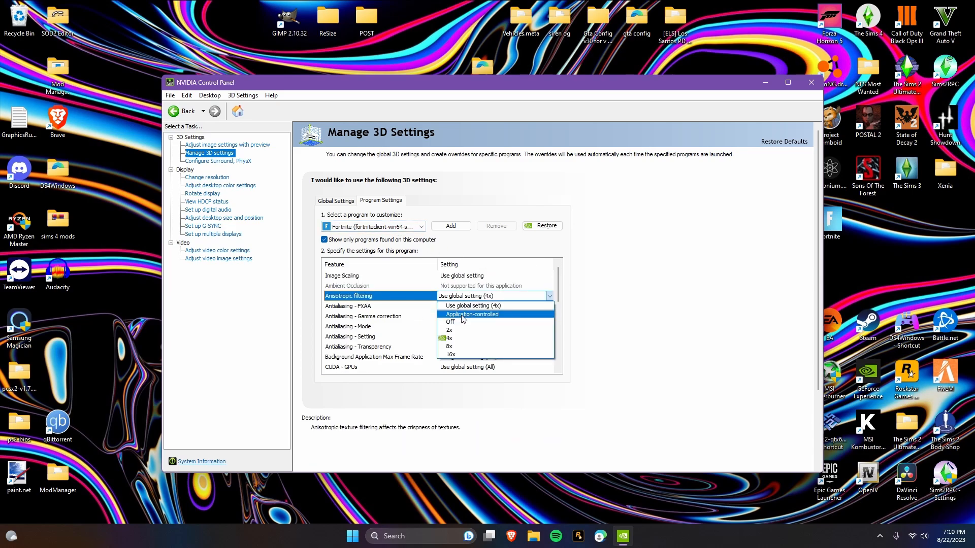
pyautogui.click(462, 315)
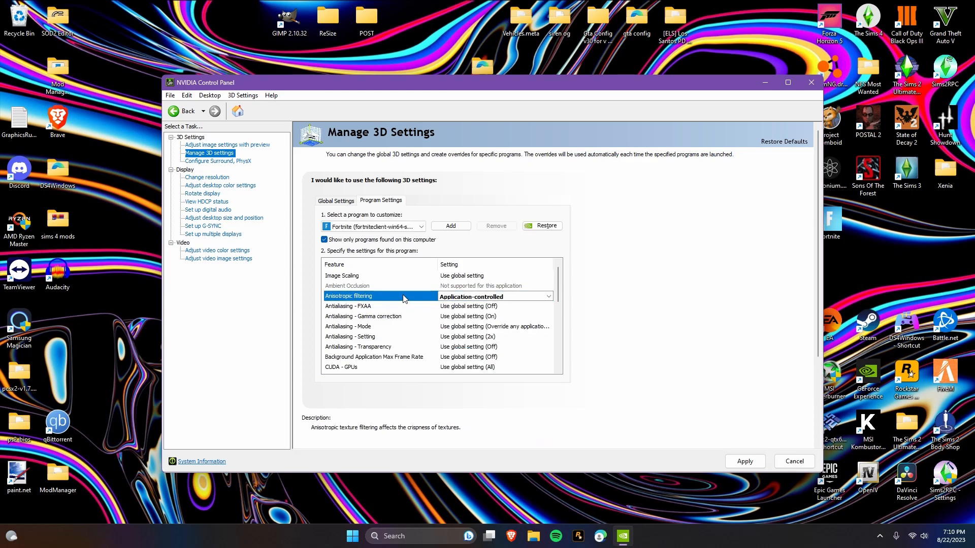
# Step: Look through the available Antialiasing - Setting options for Fortnite
pyautogui.click(478, 338)
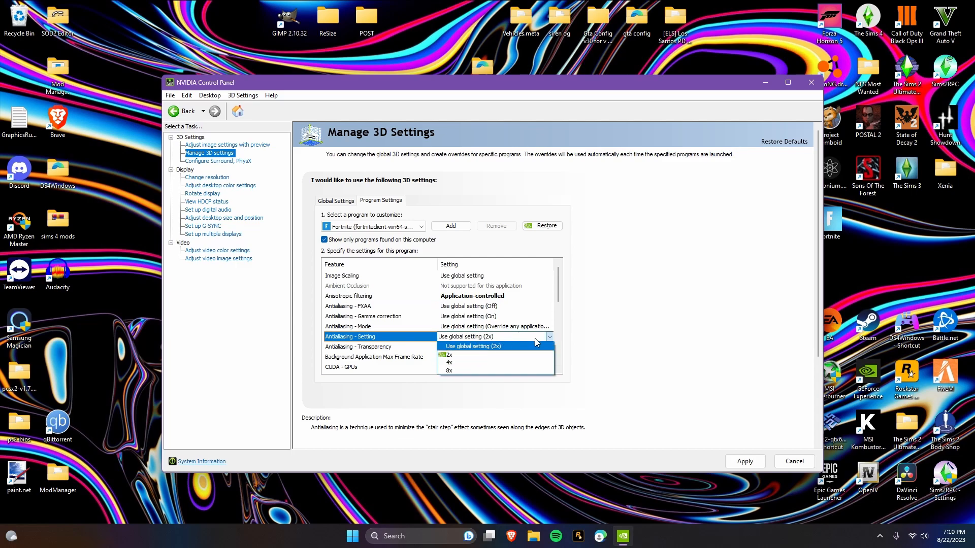
pyautogui.click(550, 339)
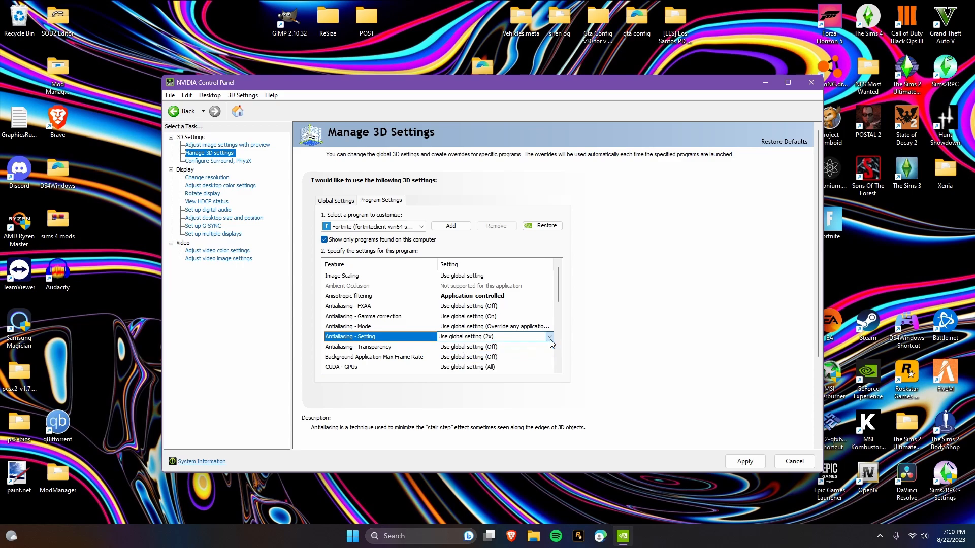
pyautogui.click(496, 337)
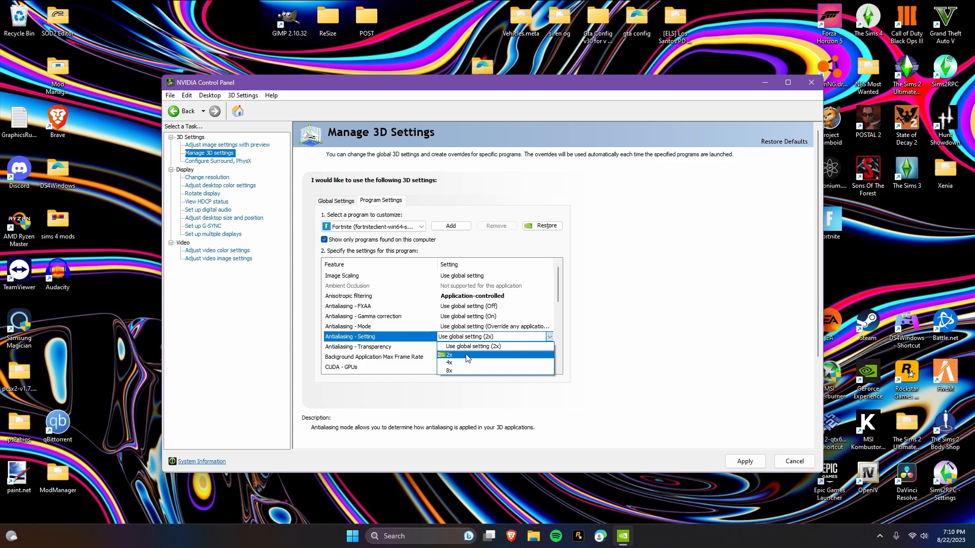
pyautogui.click(495, 333)
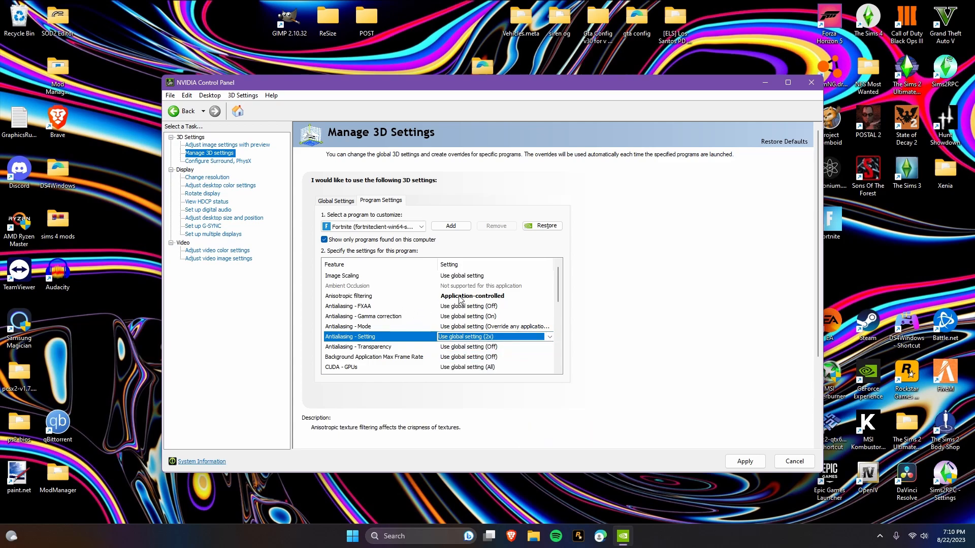
# Step: Set Low Latency Mode to Off in Fortnite's program settings
pyautogui.scroll(-1, 464, 315)
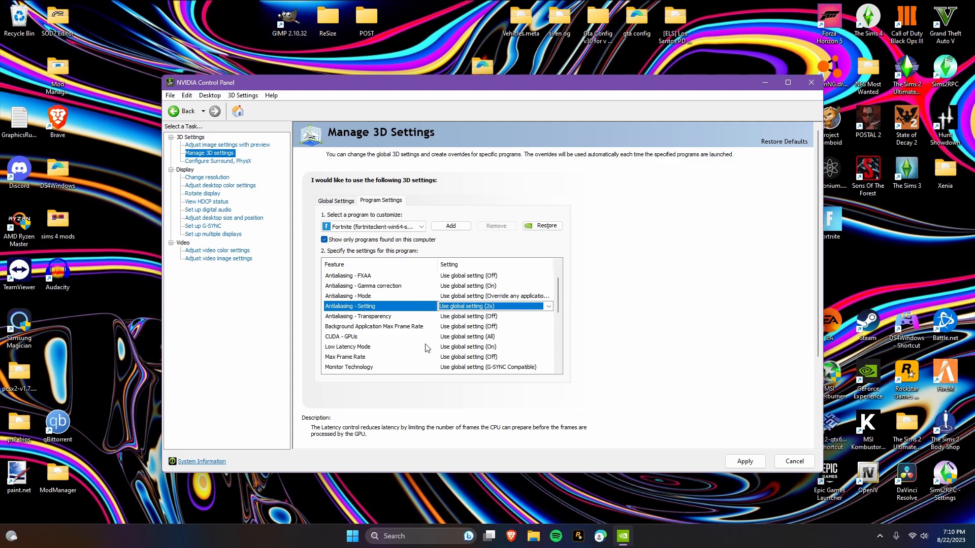
pyautogui.scroll(-1, 472, 330)
pyautogui.scroll(1, 477, 340)
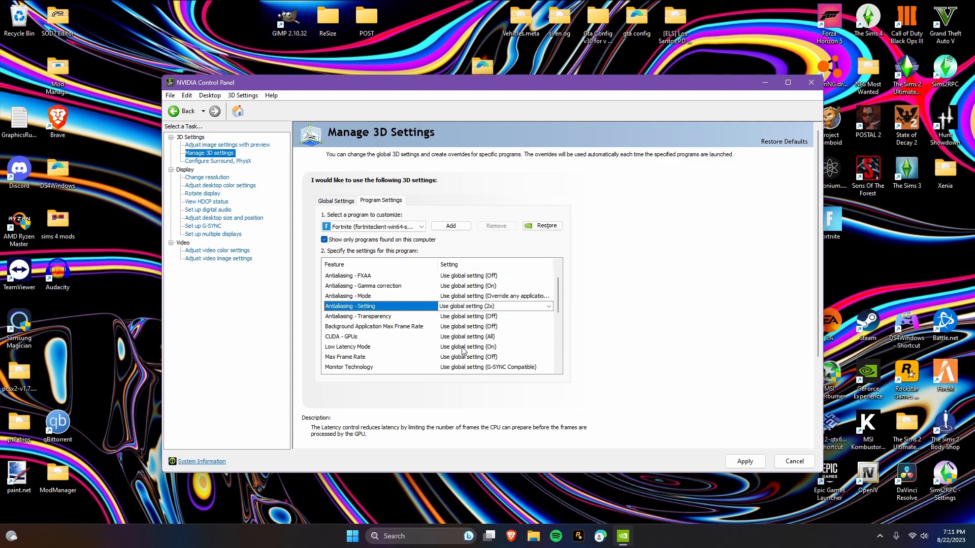
pyautogui.click(466, 347)
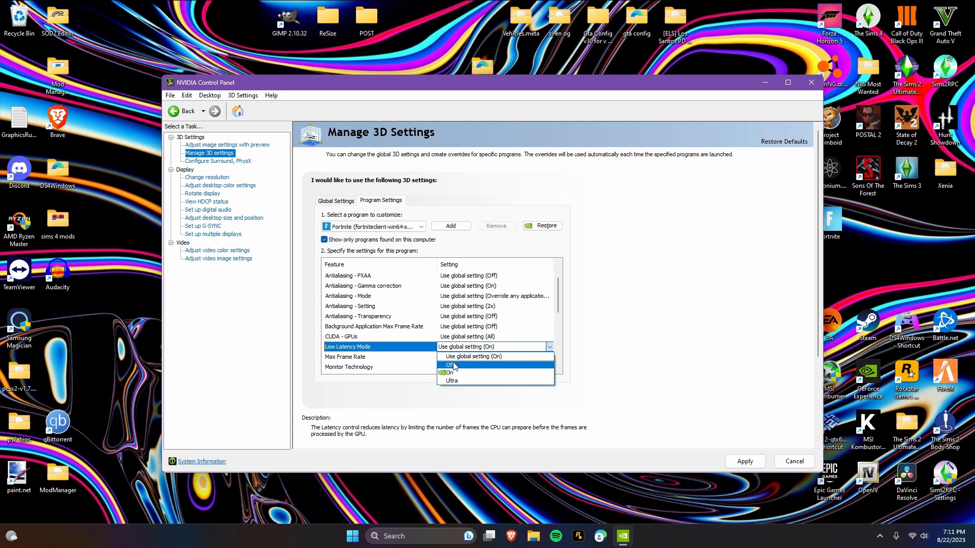
pyautogui.click(454, 365)
pyautogui.scroll(1, 453, 363)
pyautogui.scroll(-1, 400, 361)
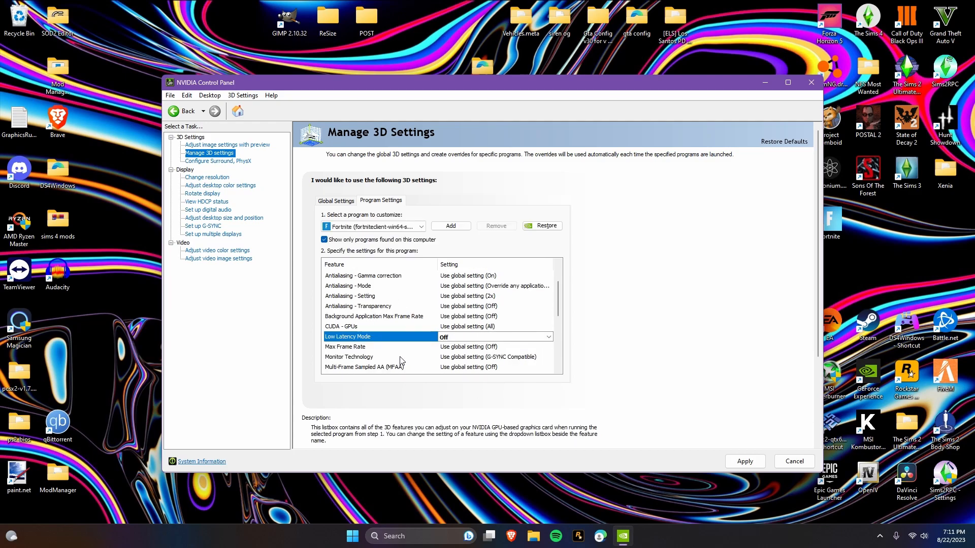
pyautogui.scroll(-1, 400, 361)
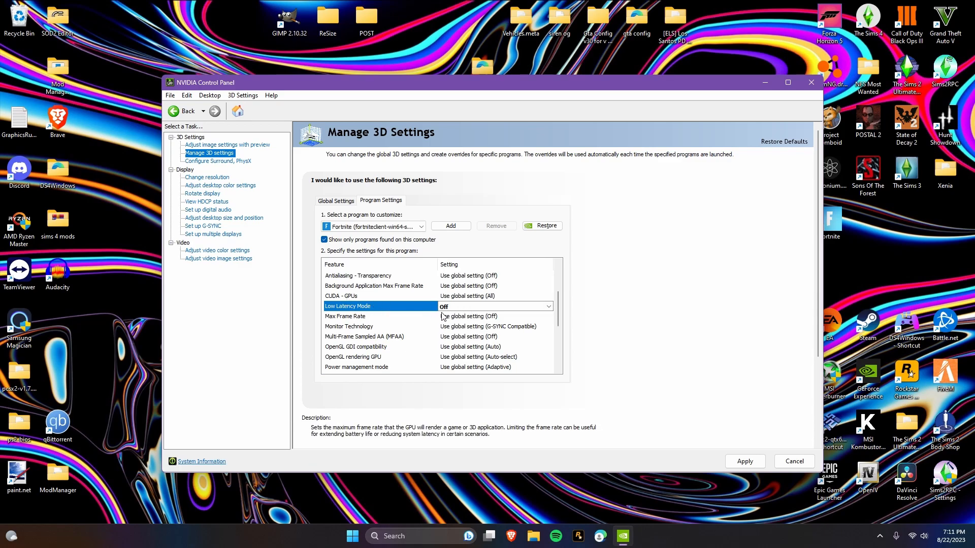
pyautogui.click(476, 319)
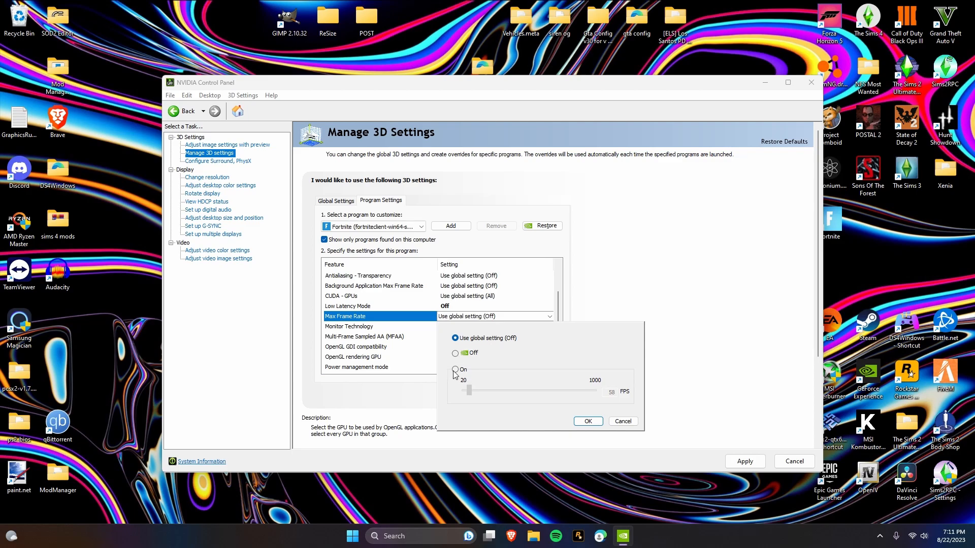
pyautogui.click(608, 393)
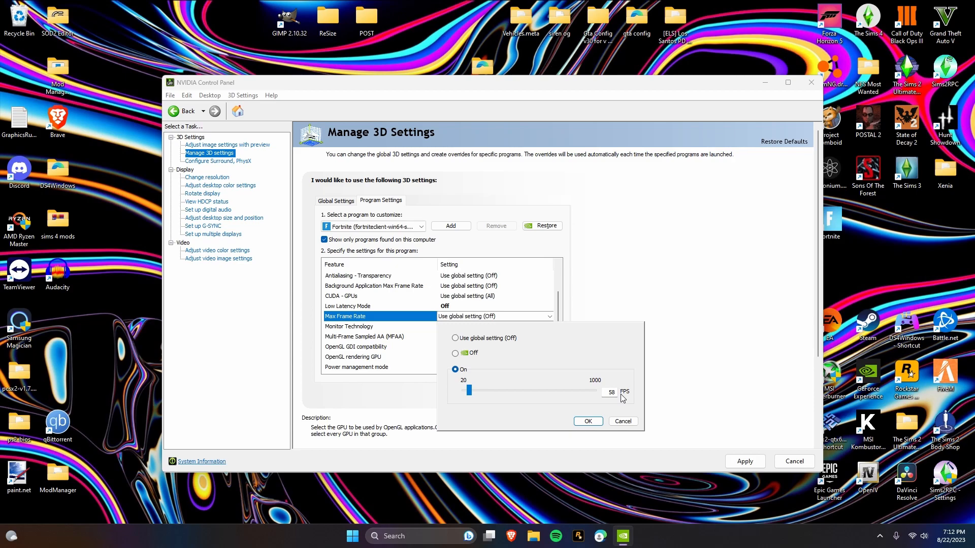
pyautogui.click(623, 421)
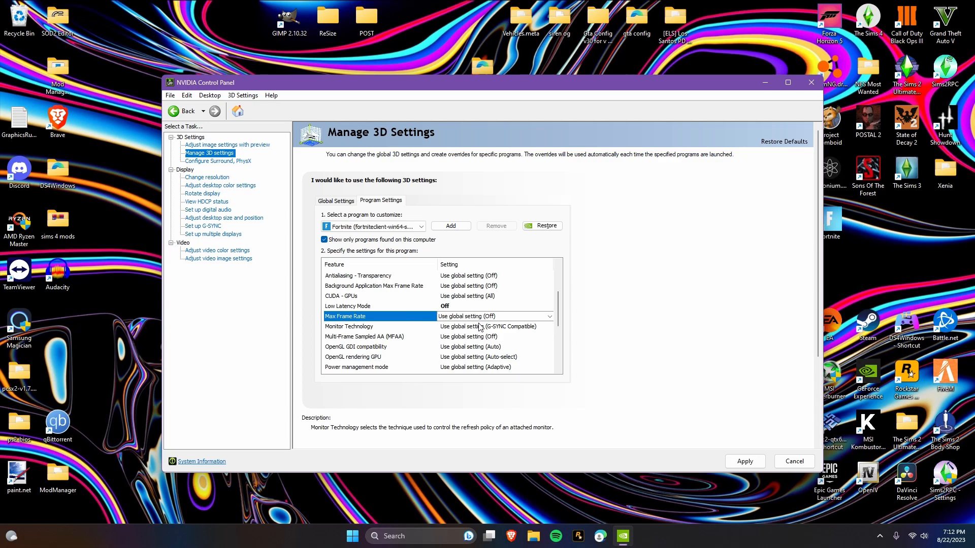
# Step: Set Fortnite's Power management mode to Prefer maximum performance
pyautogui.scroll(-2, 441, 335)
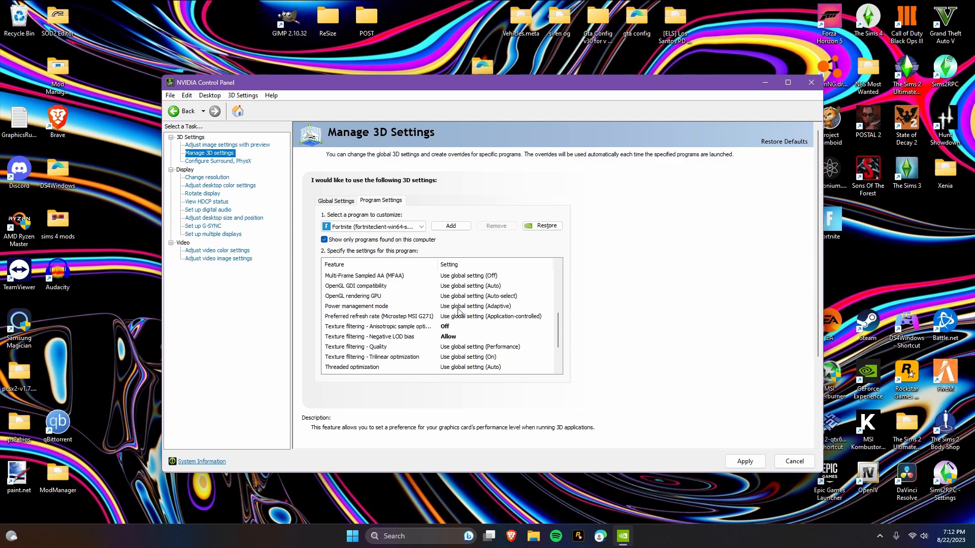
pyautogui.click(459, 308)
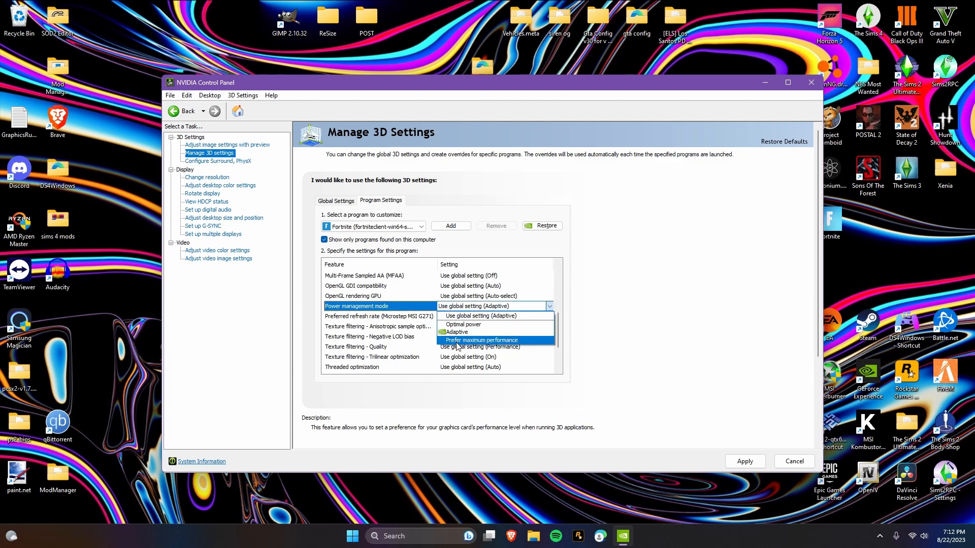
pyautogui.click(459, 340)
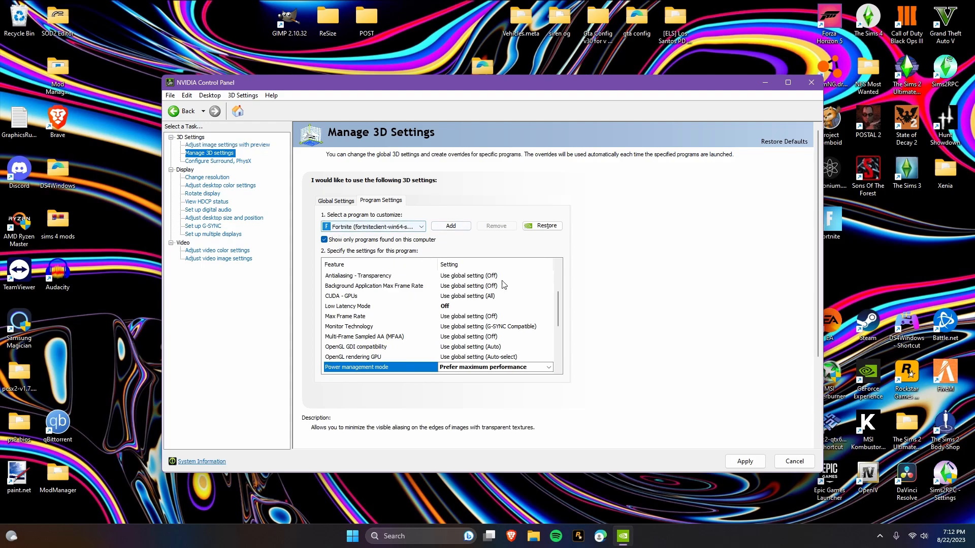
pyautogui.moveTo(464, 350)
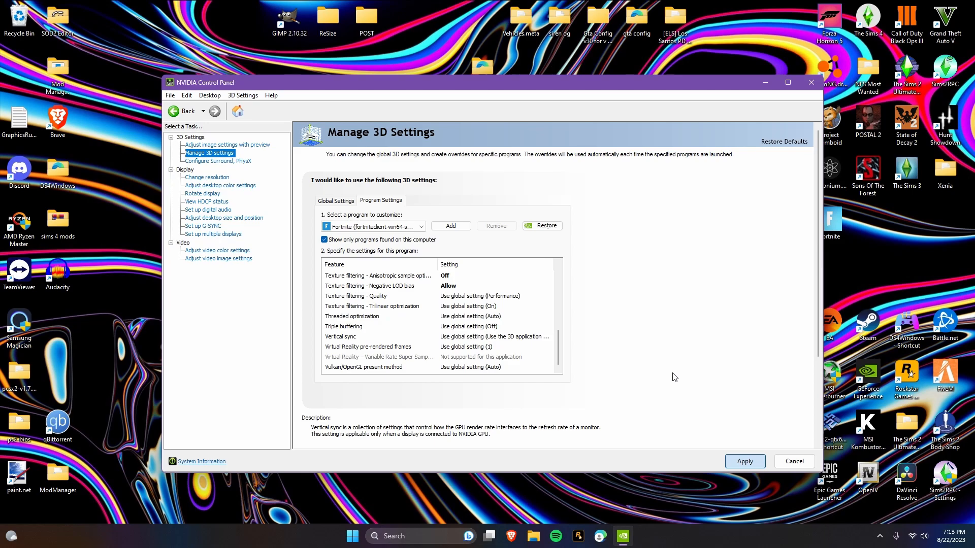
# Step: Check the recently used programs offered for adding to the program-specific settings, and leave without adding one
pyautogui.press('p')
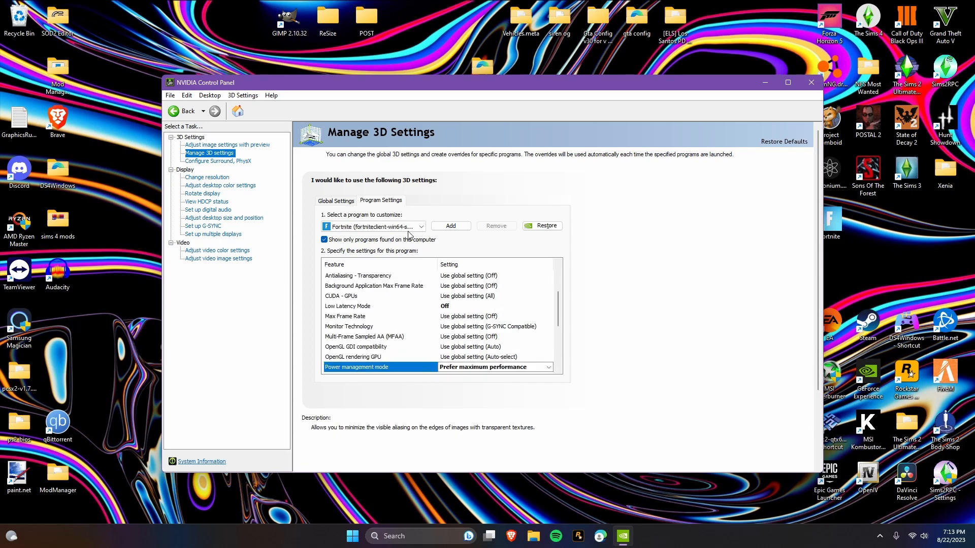
pyautogui.click(406, 226)
pyautogui.click(451, 225)
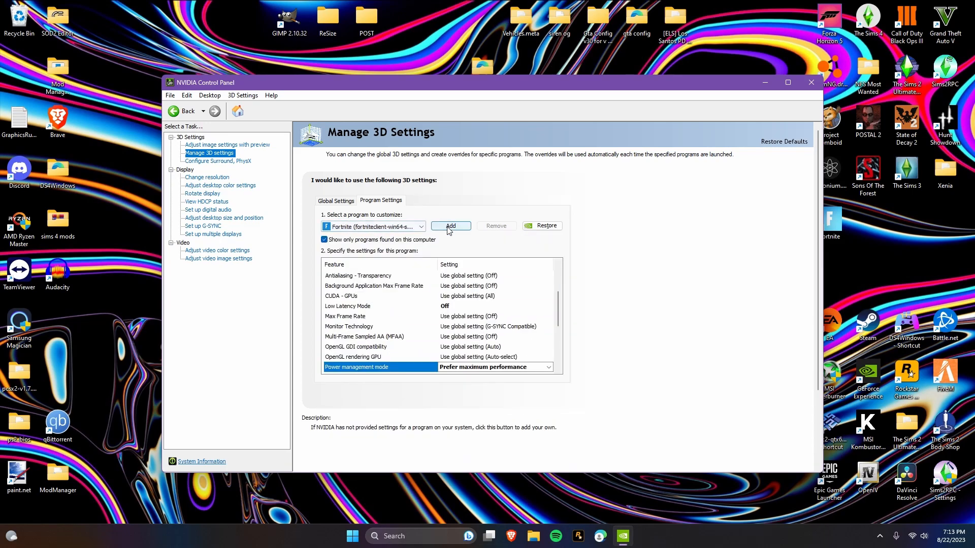
pyautogui.click(450, 225)
pyautogui.scroll(-1, 461, 269)
pyautogui.scroll(1, 461, 269)
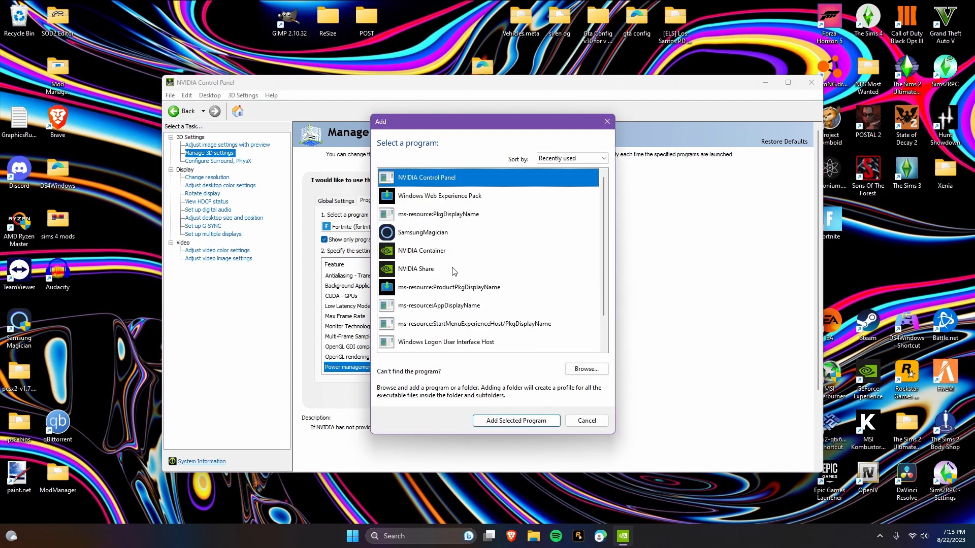
pyautogui.click(588, 423)
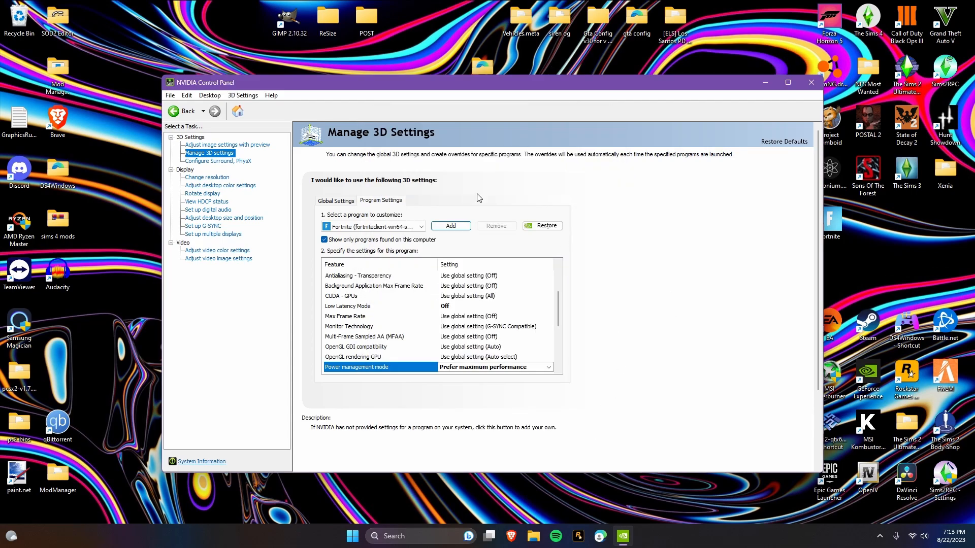
# Step: Look through the whole list of installed programs that can be customized in the program-specific 3D settings
pyautogui.click(395, 226)
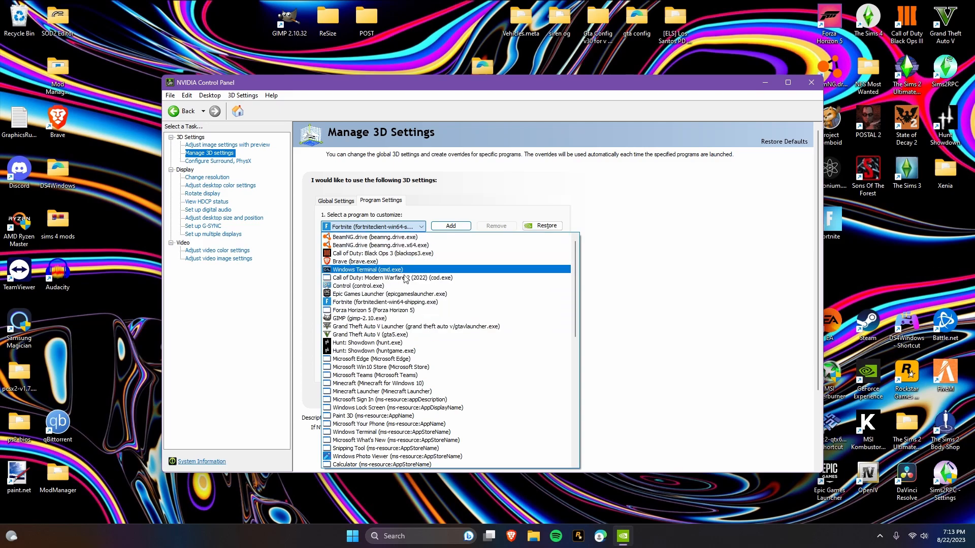
pyautogui.scroll(-3, 426, 304)
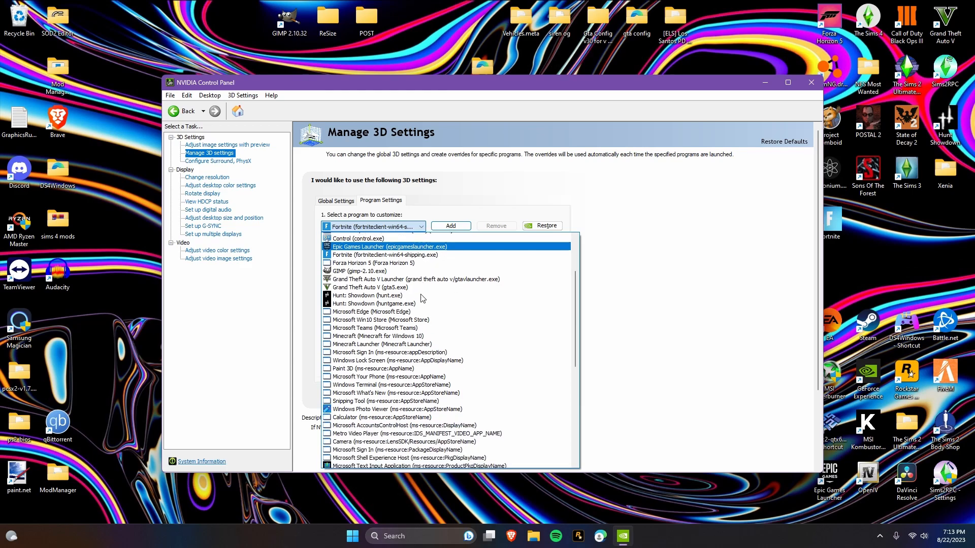
pyautogui.scroll(-4, 546, 347)
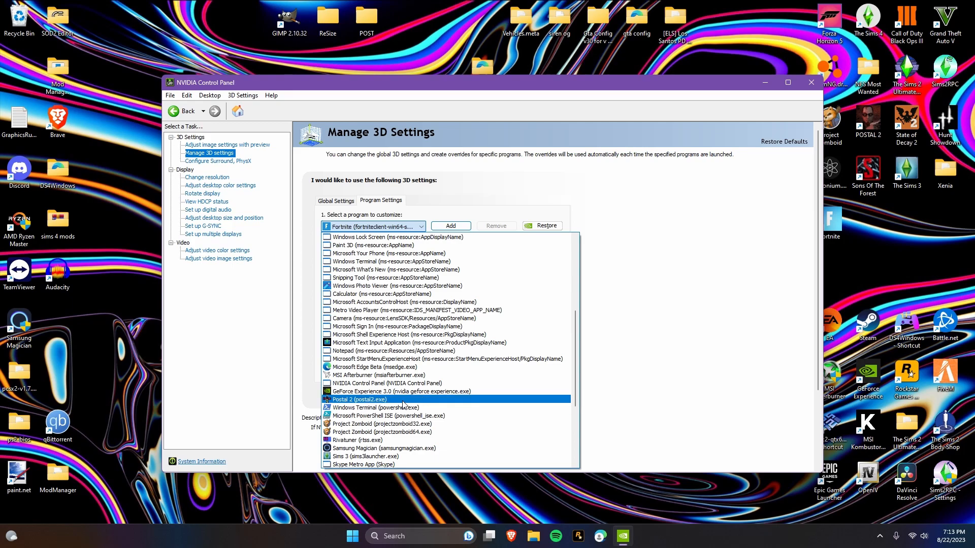
pyautogui.scroll(-2, 401, 406)
pyautogui.scroll(-1, 363, 436)
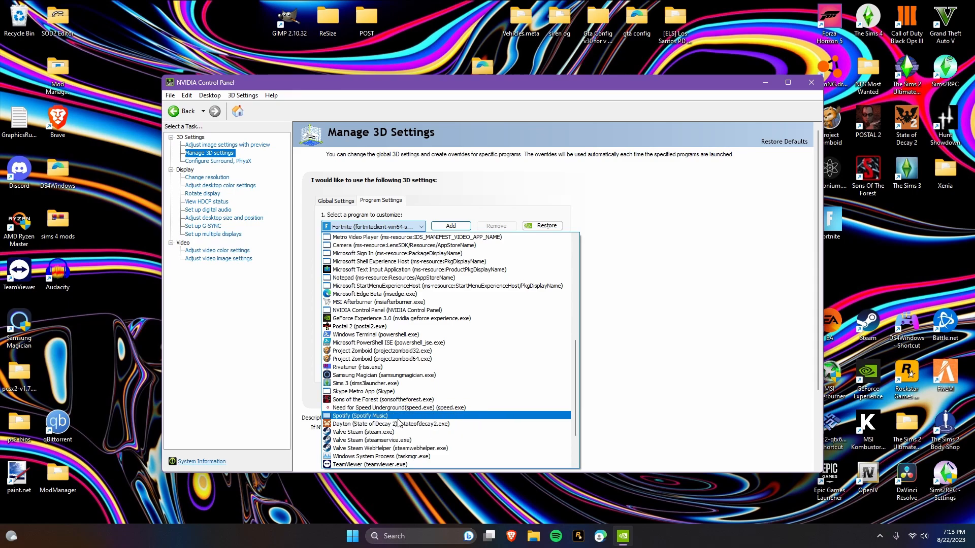
pyautogui.scroll(-2, 399, 423)
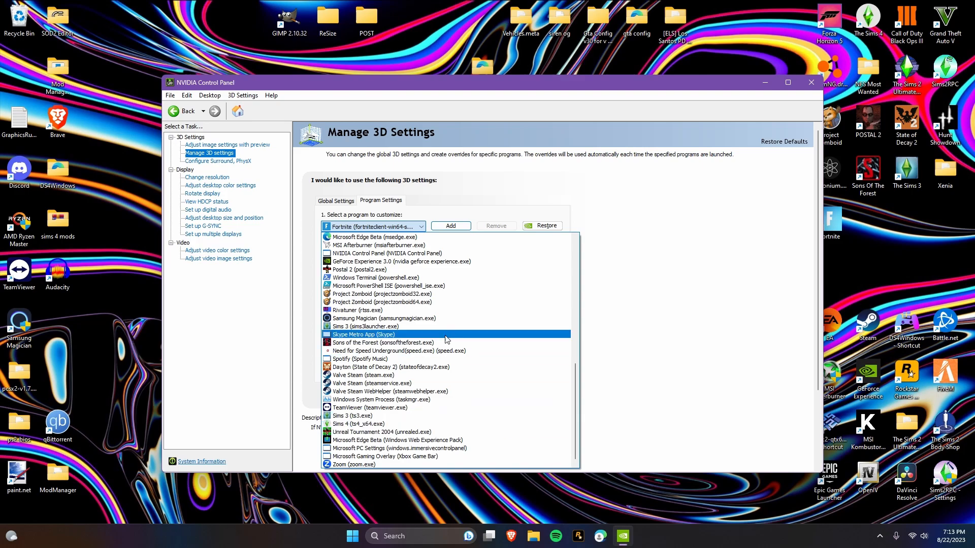
# Step: Browse Big Drive (K:) for a program executable to add to the program-specific settings, and cancel without adding one
pyautogui.click(439, 231)
pyautogui.click(439, 231)
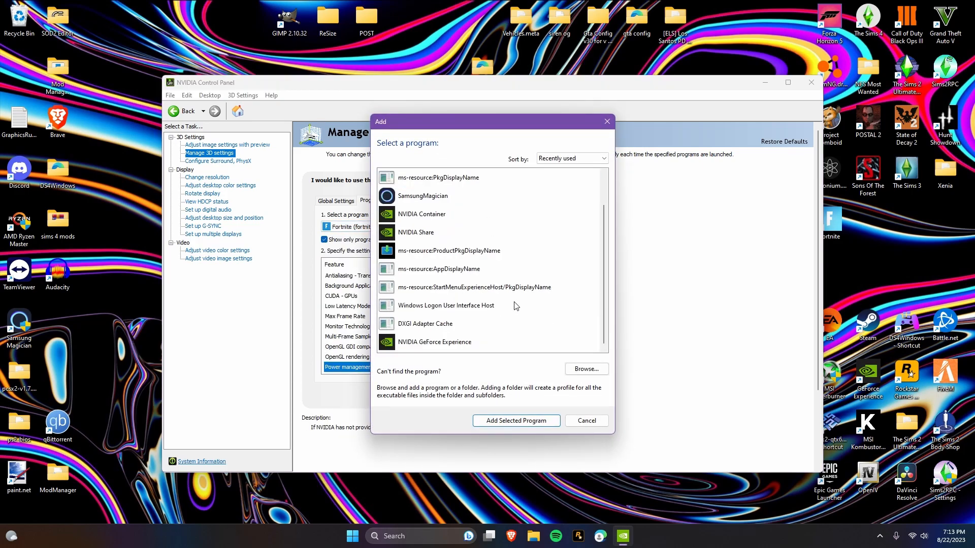
pyautogui.scroll(1, 435, 228)
pyautogui.scroll(-1, 447, 239)
pyautogui.click(586, 369)
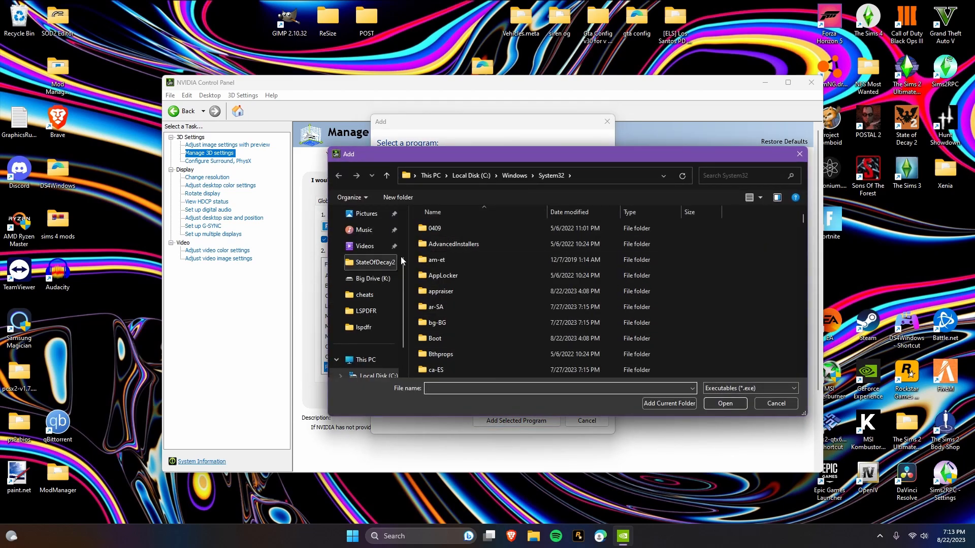
pyautogui.click(354, 278)
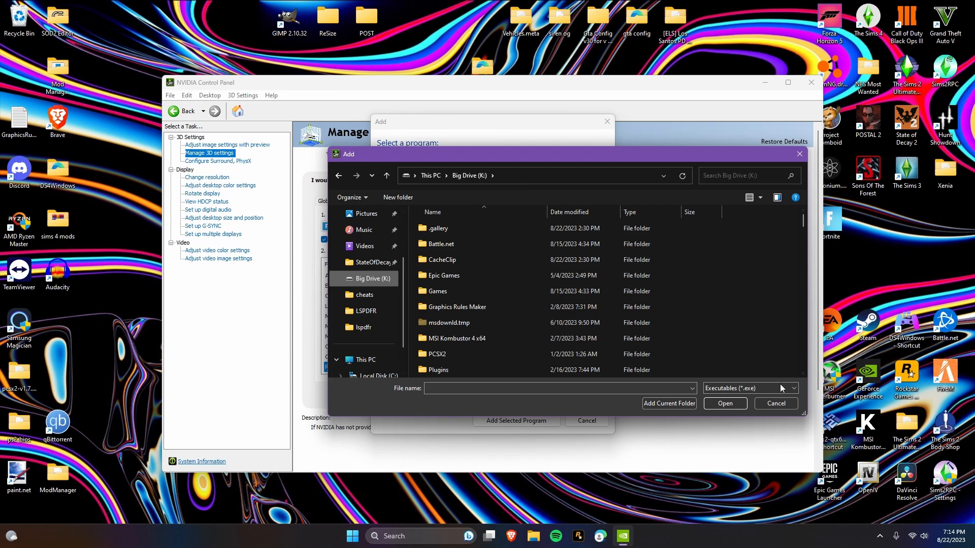
pyautogui.click(775, 403)
pyautogui.click(586, 420)
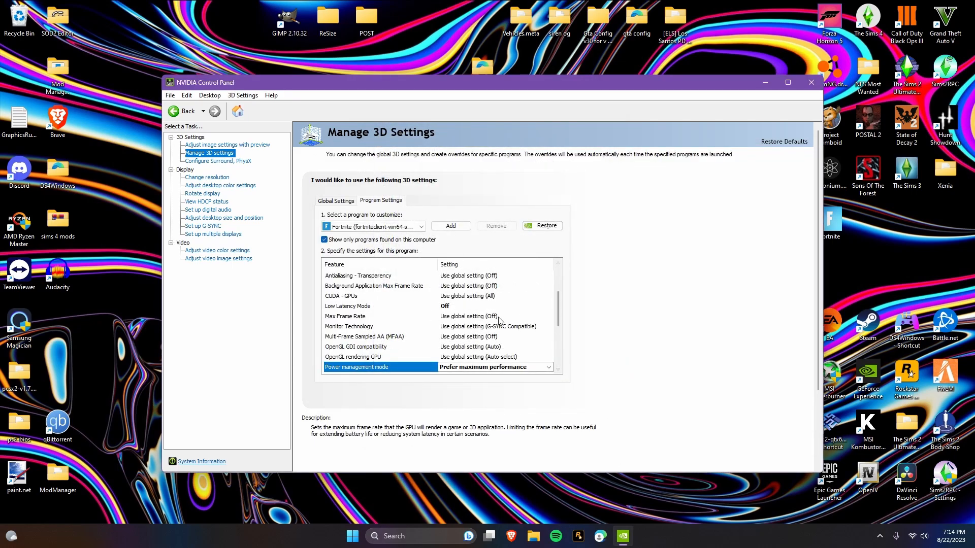
pyautogui.click(412, 227)
pyautogui.click(419, 228)
pyautogui.click(450, 226)
pyautogui.click(588, 422)
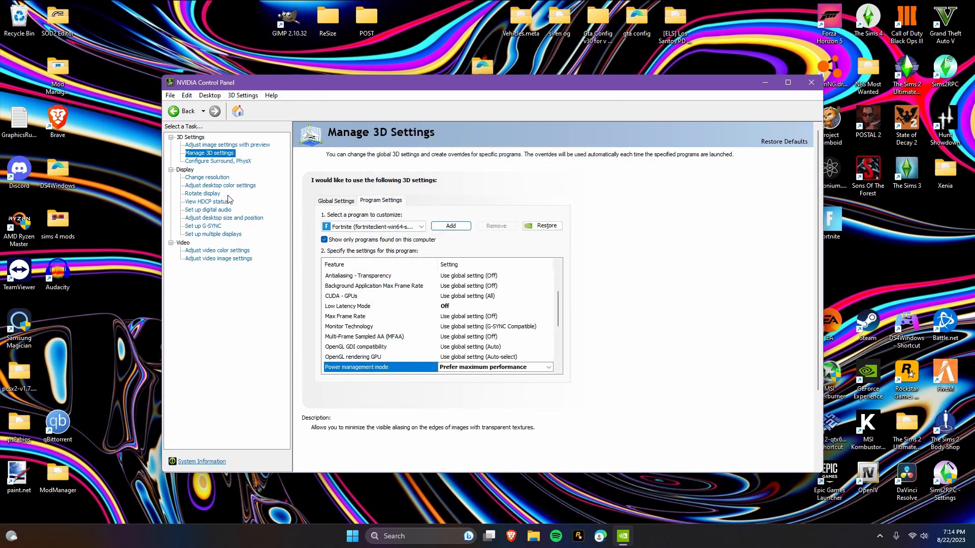
# Step: Review the display's resolution and refresh rate settings
pyautogui.click(200, 227)
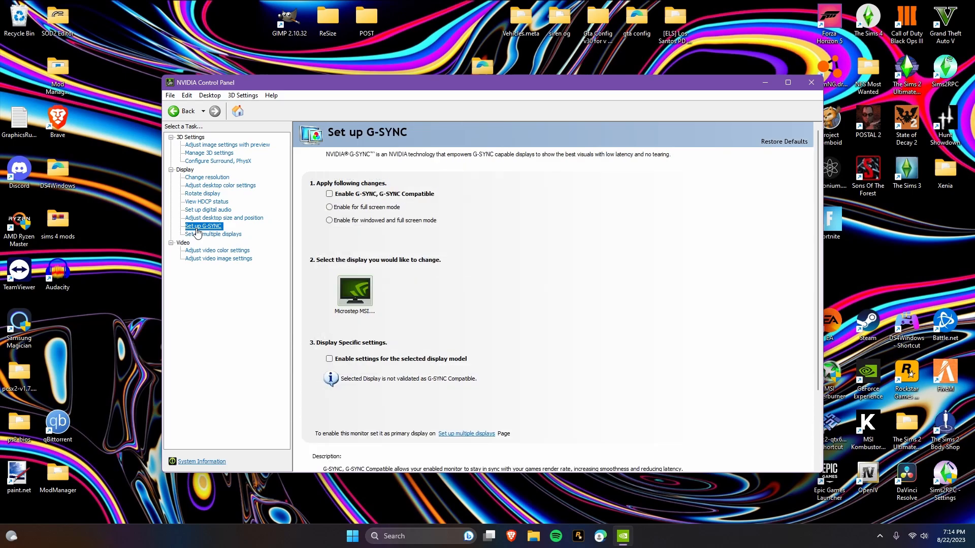
pyautogui.click(207, 177)
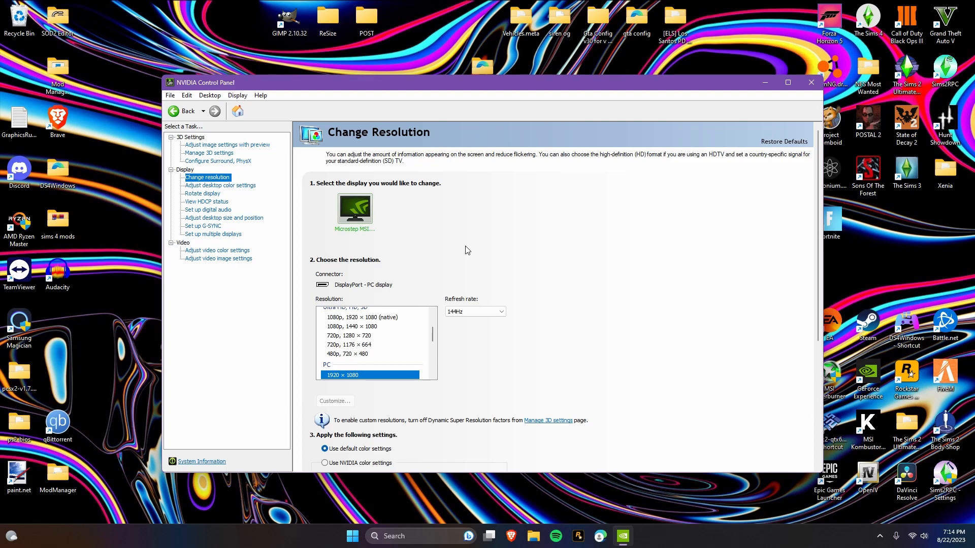
pyautogui.scroll(-3, 604, 278)
pyautogui.scroll(2, 604, 278)
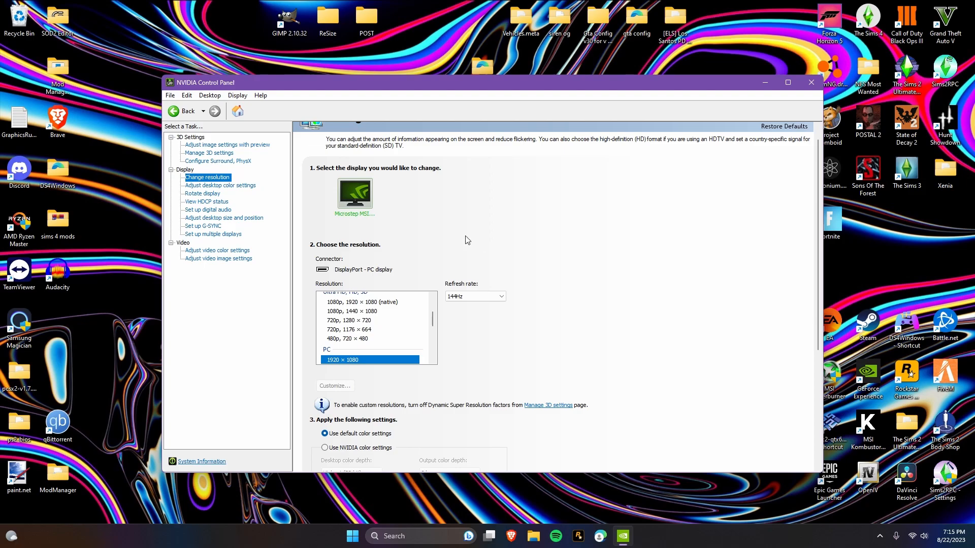
# Step: Enable G-SYNC for windowed and full screen mode, turn on the settings for the selected display model, and apply
pyautogui.click(213, 226)
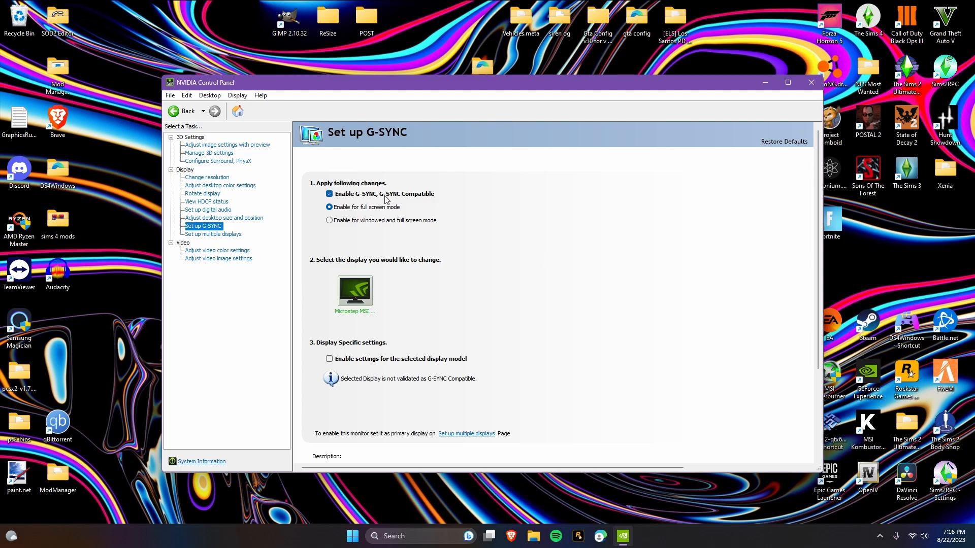
pyautogui.click(330, 220)
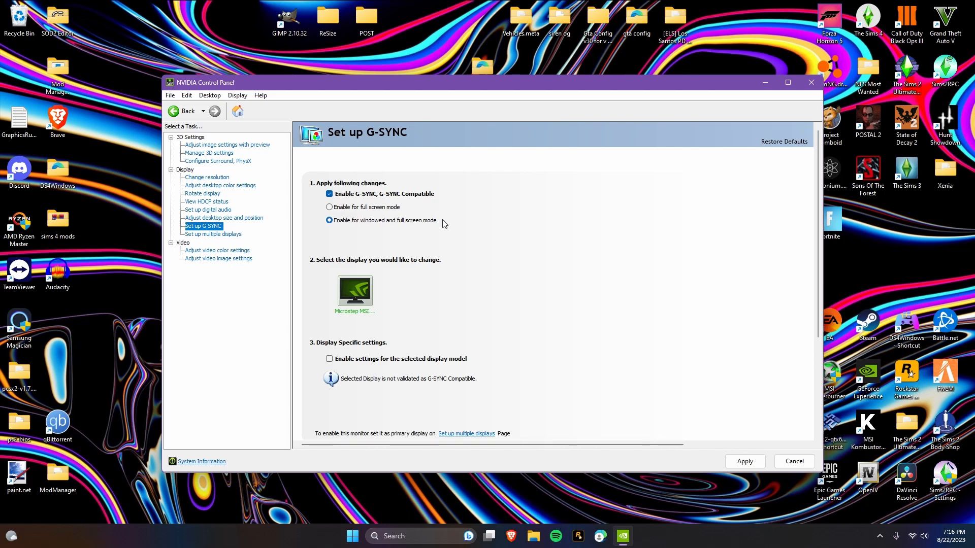
pyautogui.click(330, 360)
pyautogui.click(744, 461)
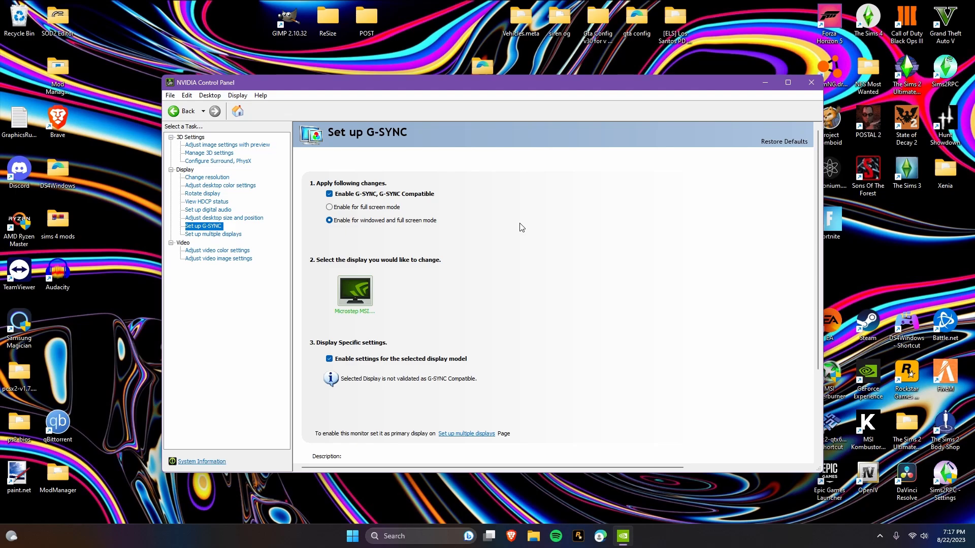
# Step: Switch the video color adjustments to the NVIDIA settings, set the dynamic range to Full (0-255), and apply
pyautogui.click(217, 251)
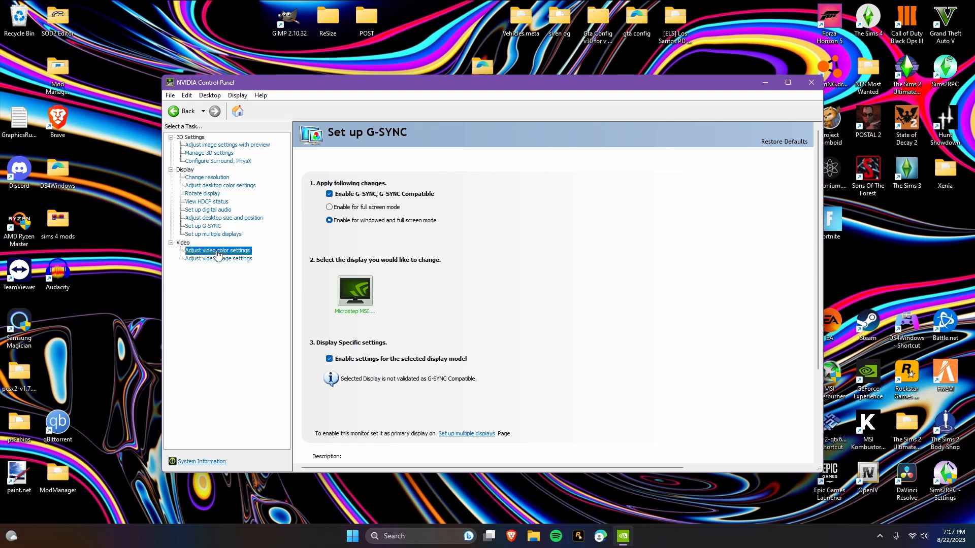
pyautogui.click(325, 270)
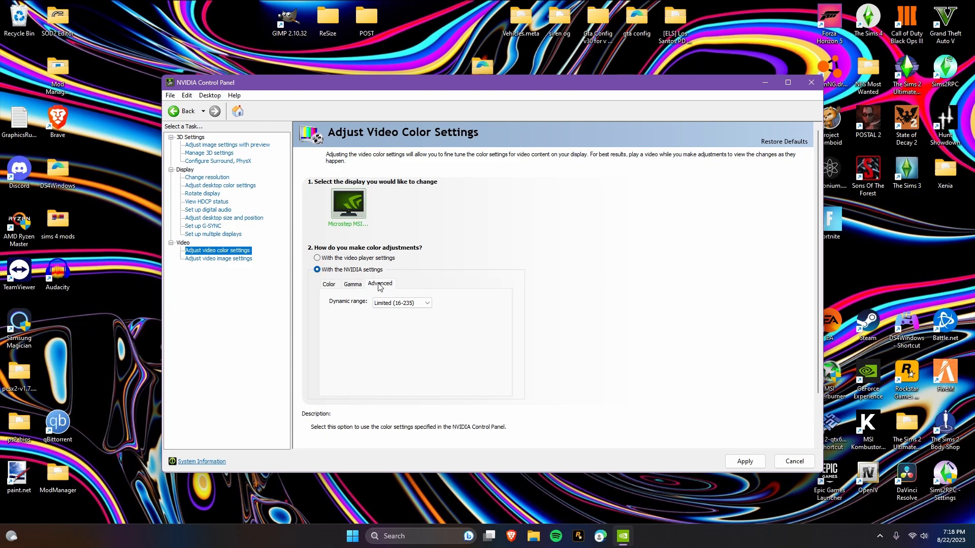
pyautogui.click(396, 303)
pyautogui.click(397, 318)
pyautogui.click(744, 462)
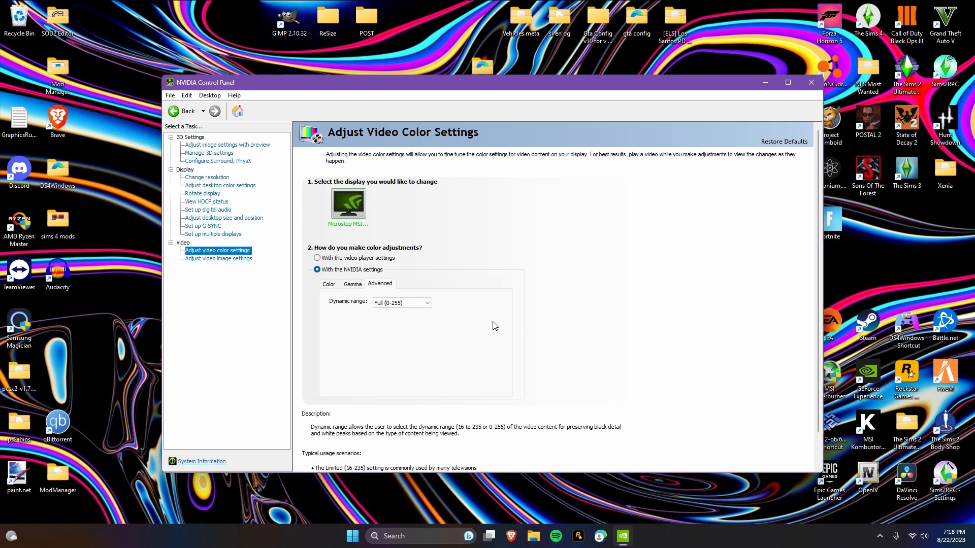
# Step: Read the dynamic range options, description and typical usage scenarios in the video color settings
pyautogui.click(412, 303)
pyautogui.click(412, 303)
pyautogui.scroll(-1, 690, 300)
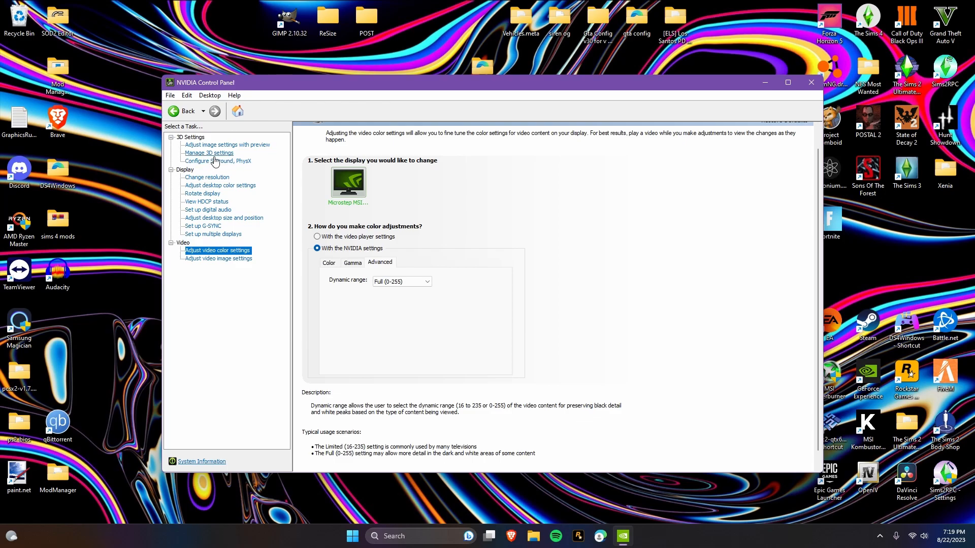
pyautogui.scroll(-1, 604, 356)
pyautogui.scroll(2, 604, 356)
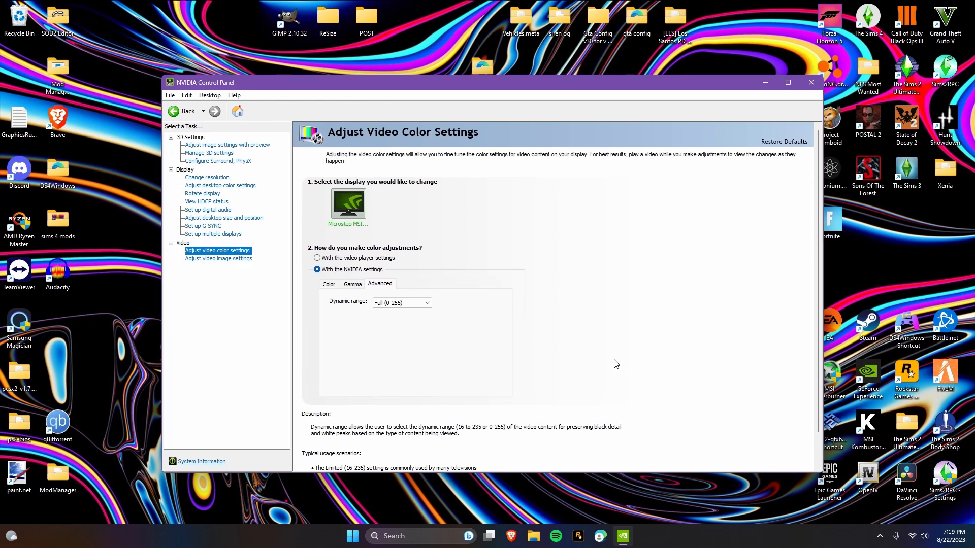